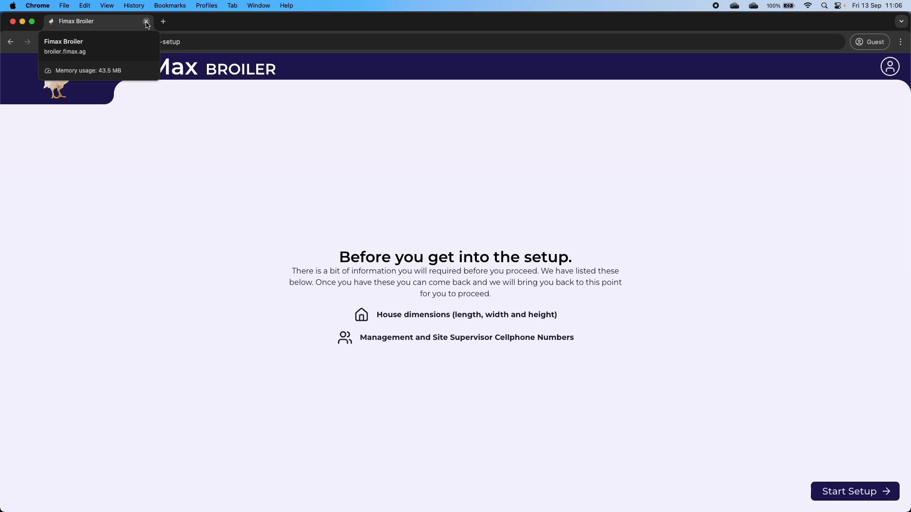
- Close the FiMax window, open a maximised Chrome guest window and enter broiler.fimax.ag
click(147, 22)
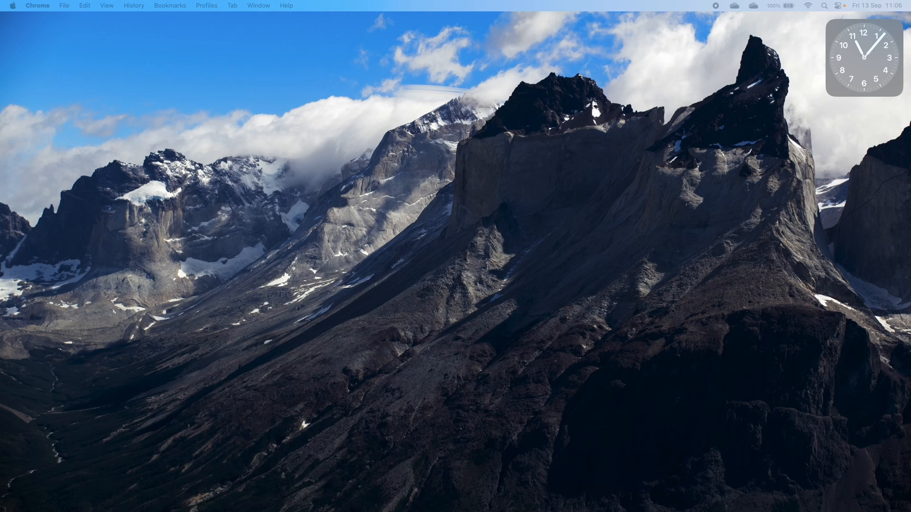
drag(0, 107, 293, 85)
double_click(293, 85)
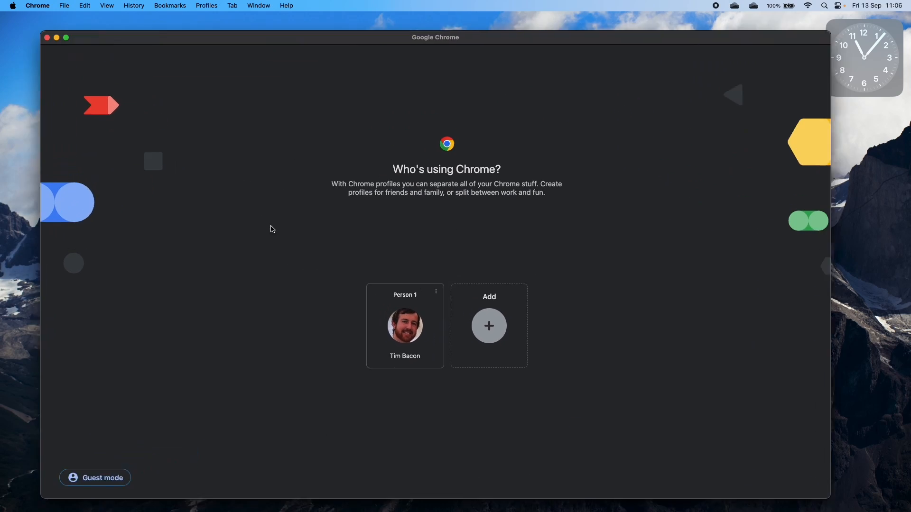
click(64, 486)
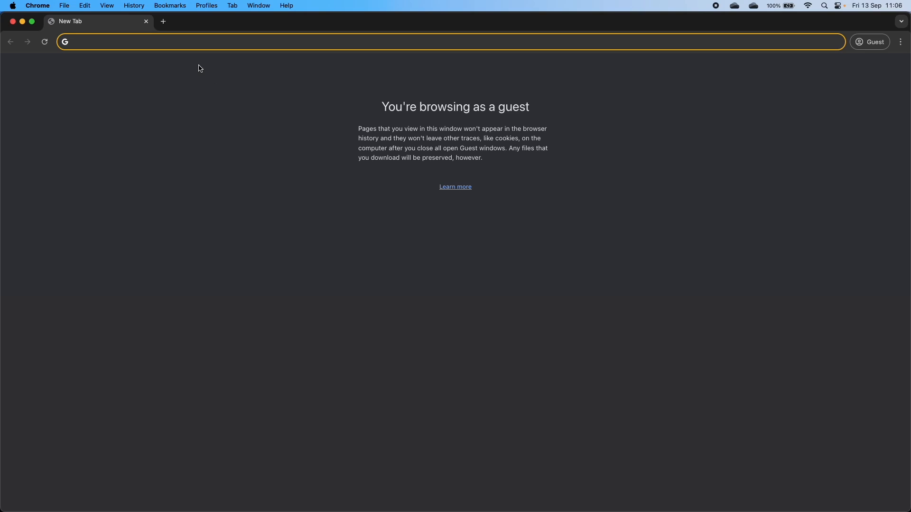
text(broiler.)
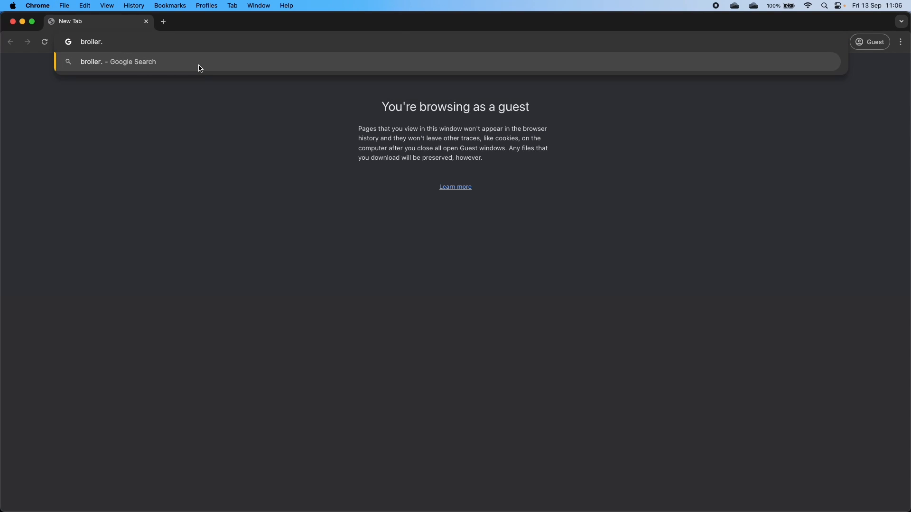
text(fimax.ag)
- Load the FiMax Broiler site and sign in with the account's phone number and password
key(Return)
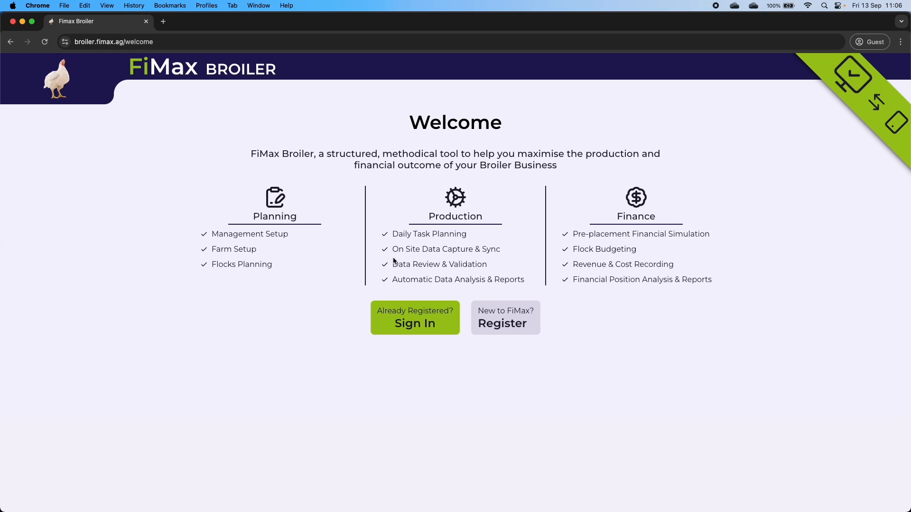
click(416, 328)
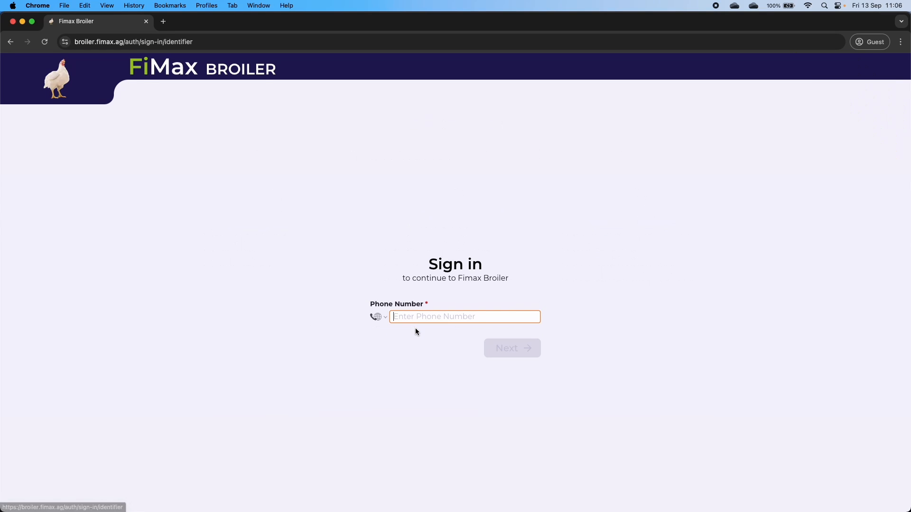
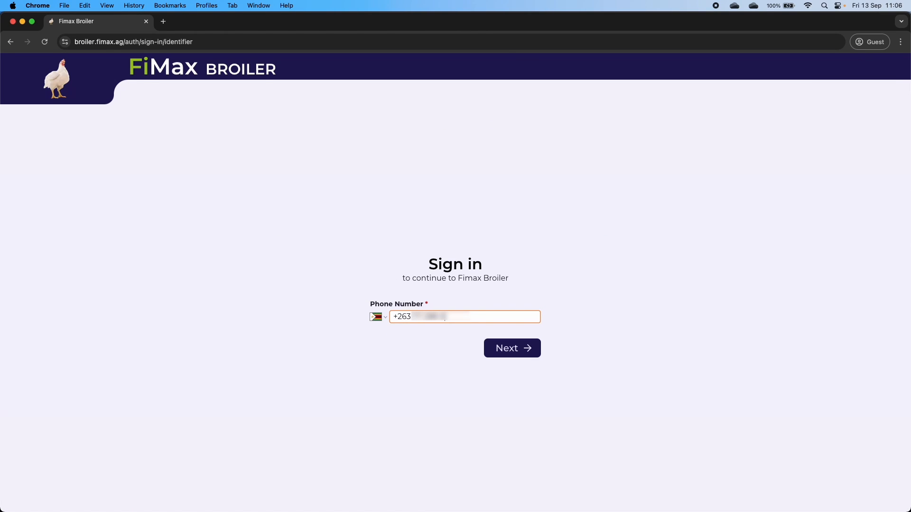
click(503, 348)
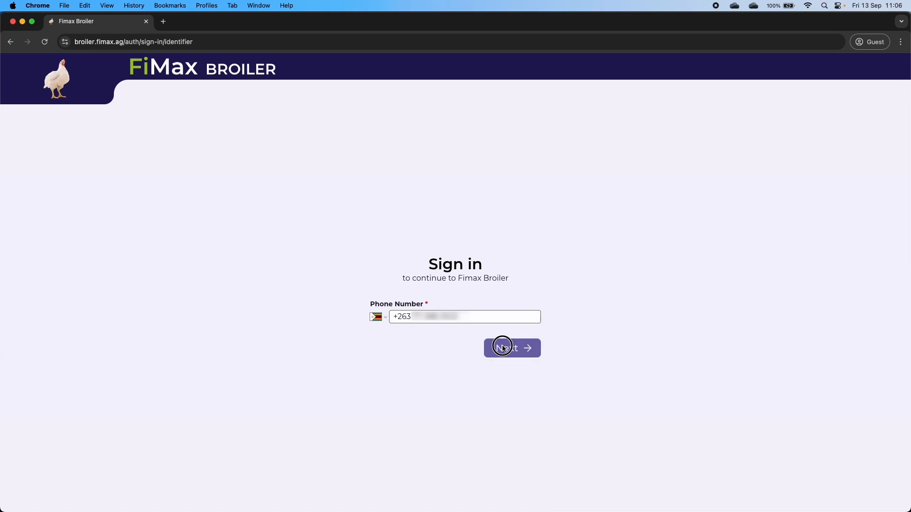
text(••)
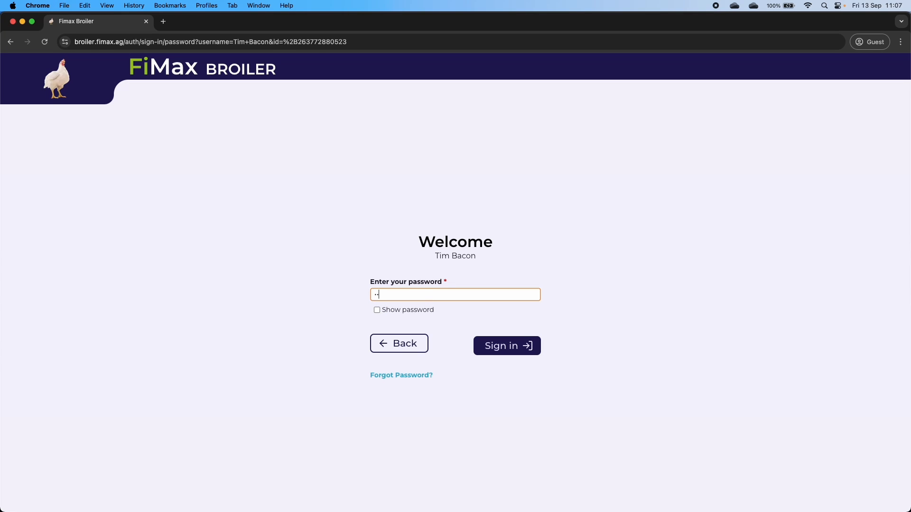
text(••••••••••)
click(491, 347)
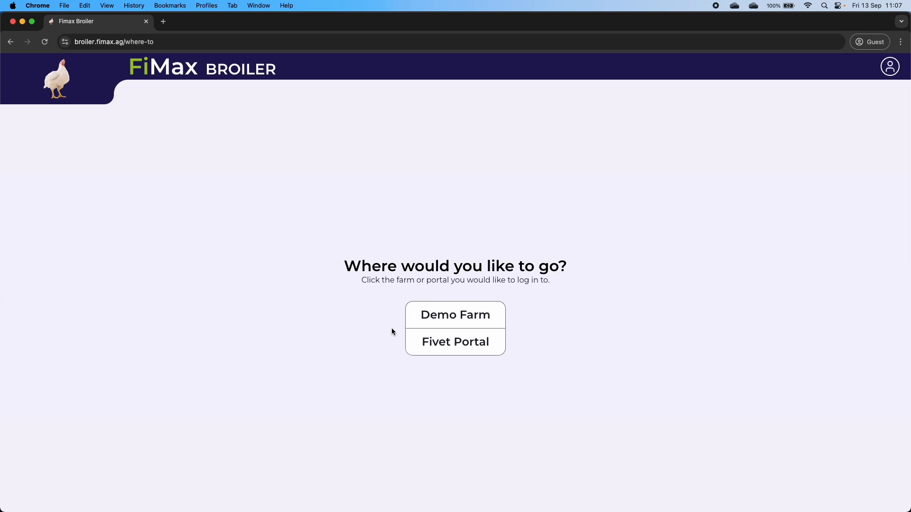
- Open Demo Farm and resume its unfinished setup from the My Flocks page
click(459, 315)
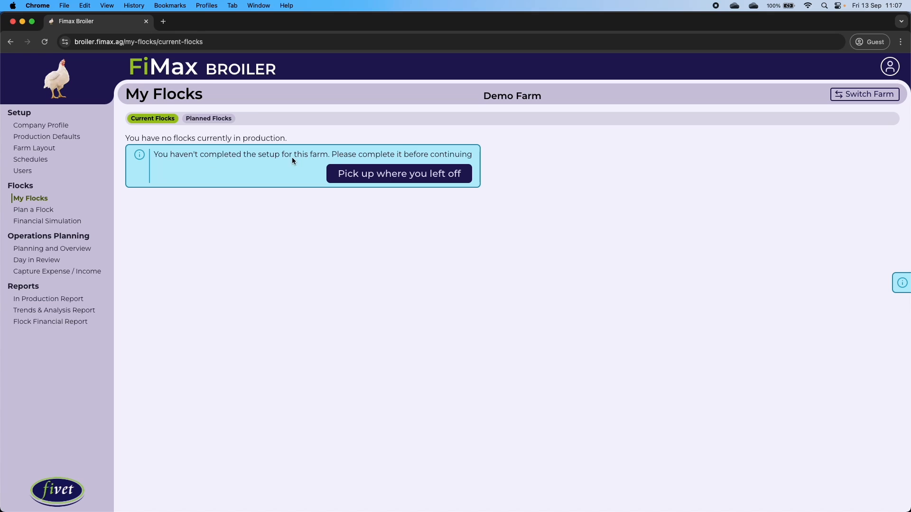
click(388, 181)
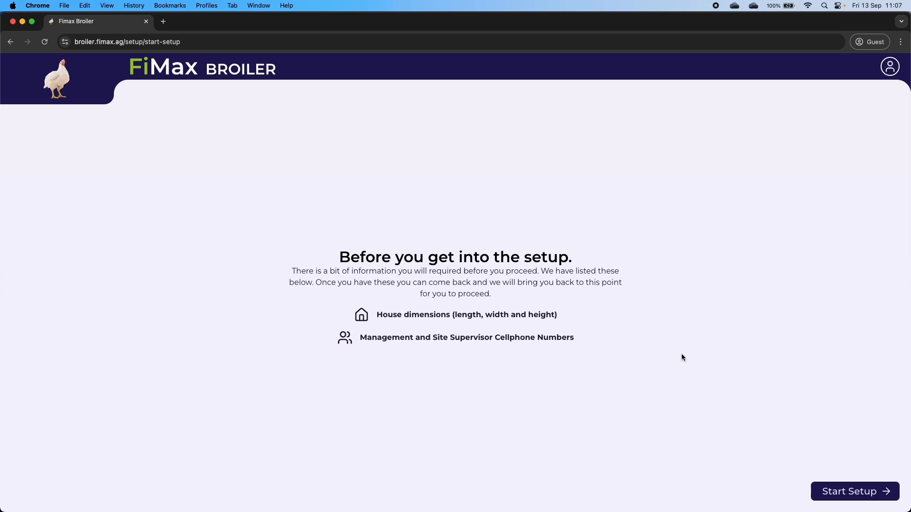
- Start the setup wizard and set the number of sites to 2
click(850, 493)
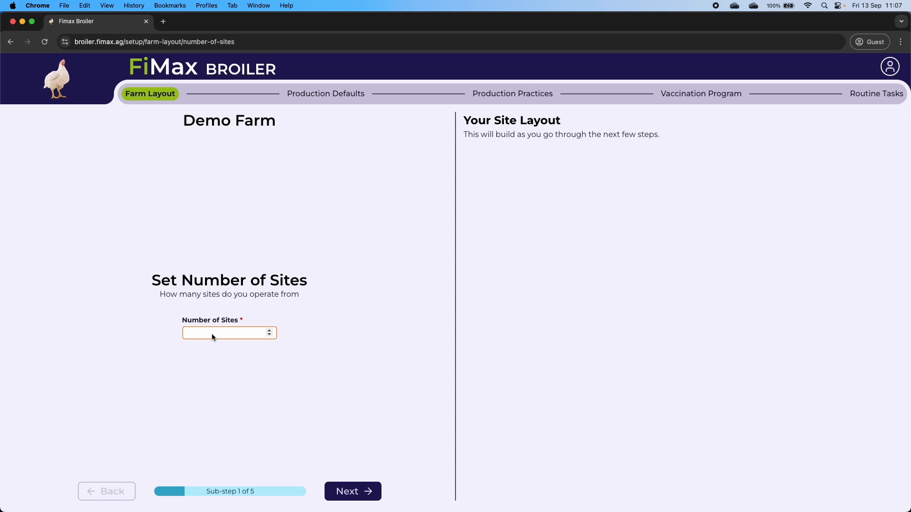
text(2)
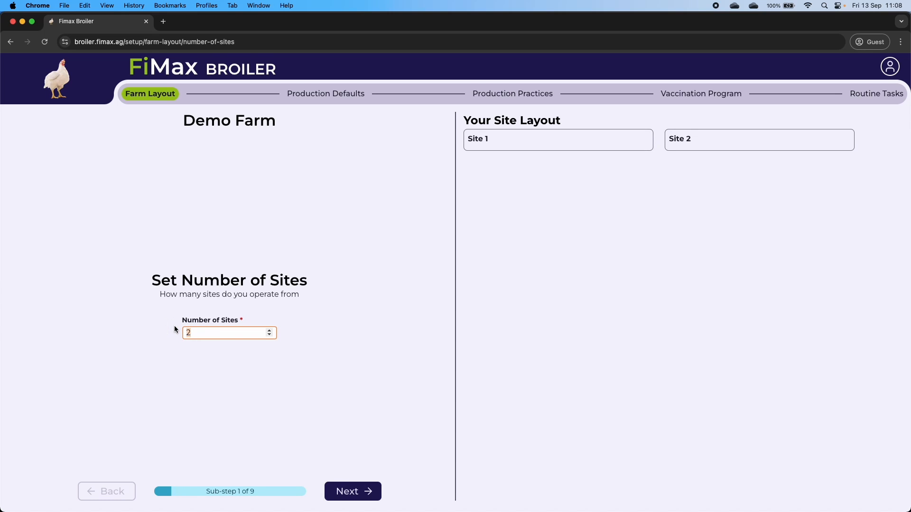
click(269, 331)
click(269, 330)
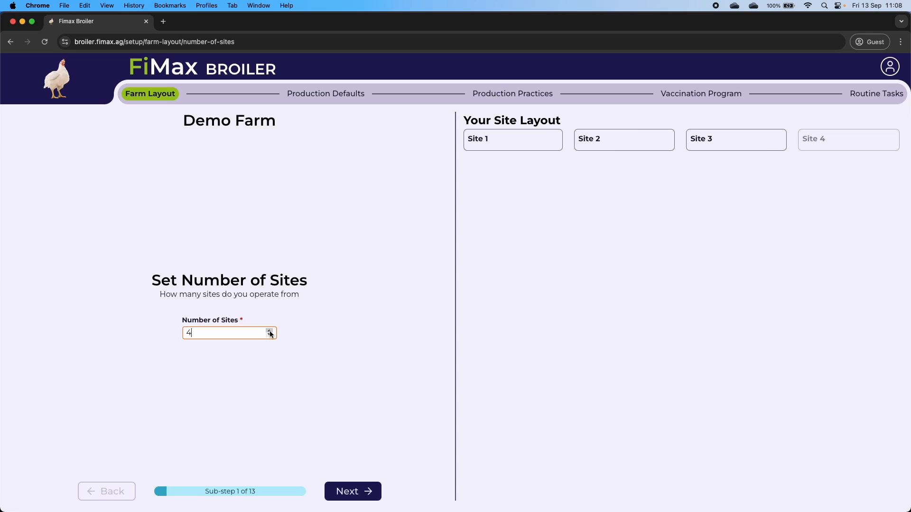
click(268, 330)
click(270, 335)
click(269, 335)
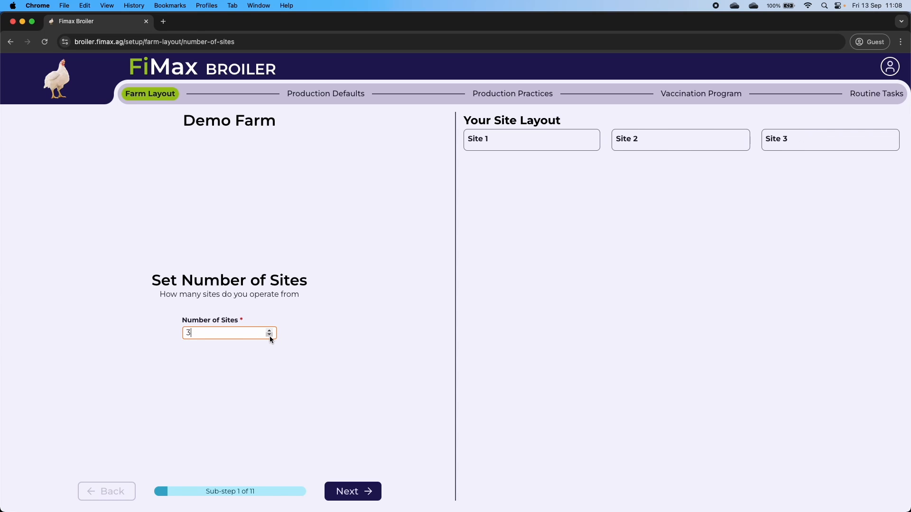
click(269, 335)
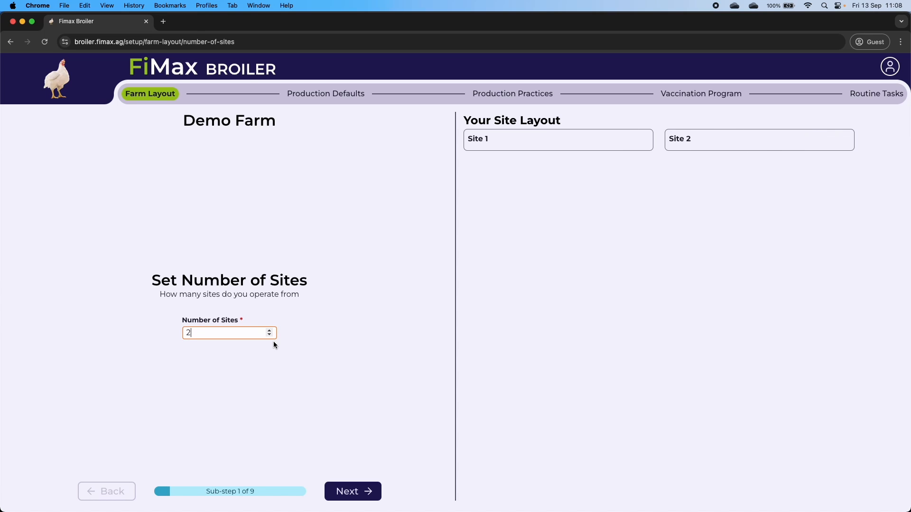
click(358, 497)
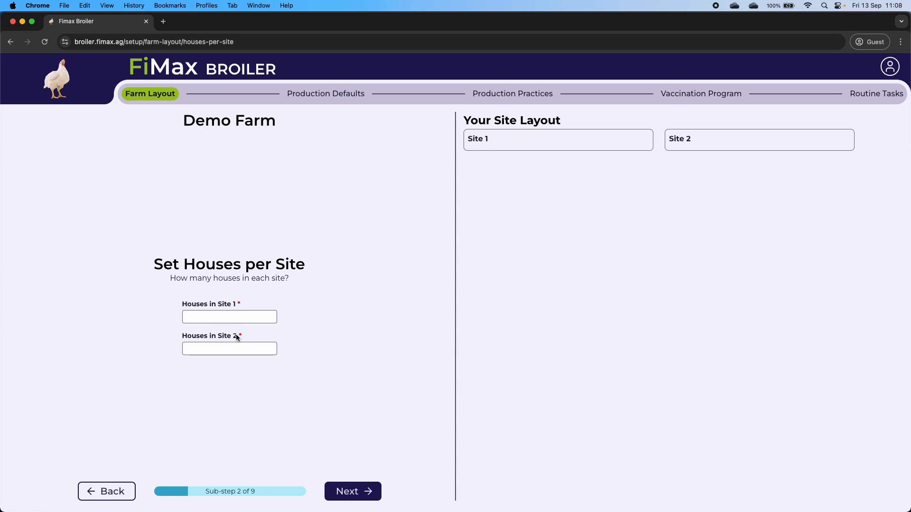
- Revisit the site count, briefly trying 3 sites before settling back on 2
click(121, 491)
click(191, 333)
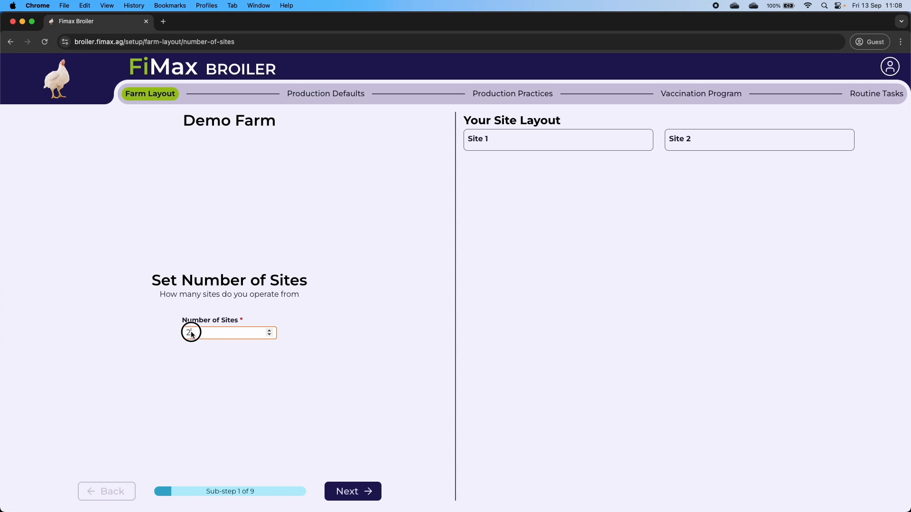
text(3)
click(351, 491)
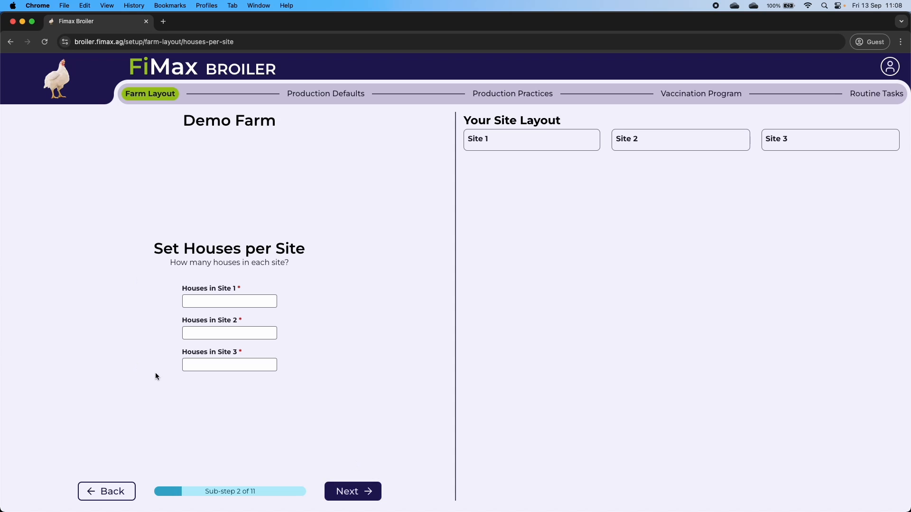
click(106, 491)
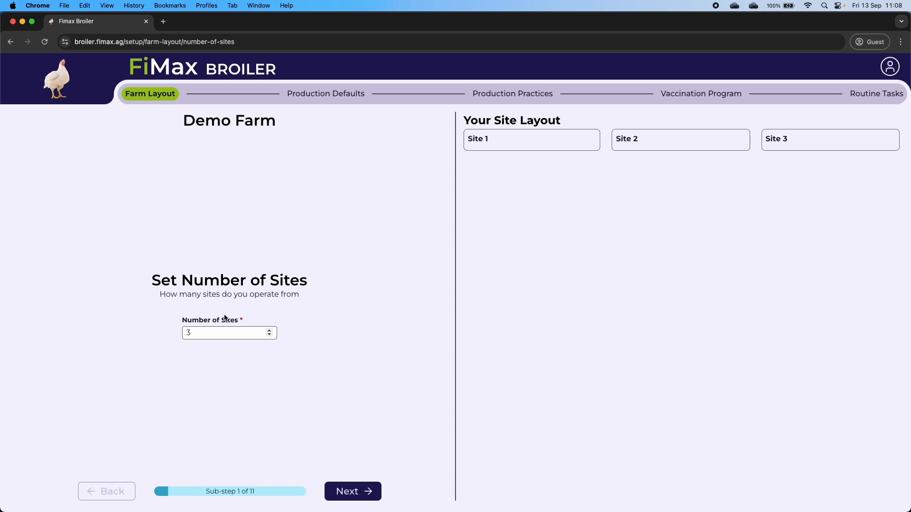
click(164, 331)
text(2)
click(346, 492)
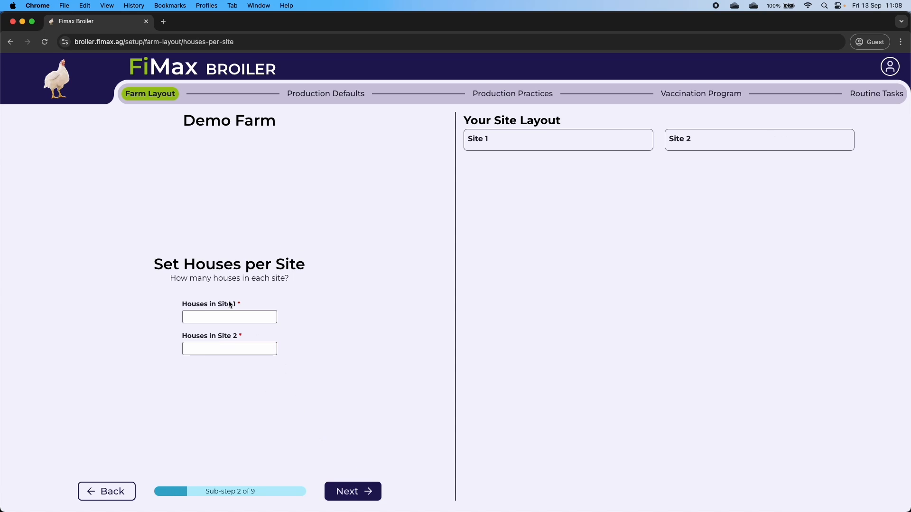
- Enter 4 houses for Site 1 and 2 houses for Site 2
click(201, 316)
text(4)
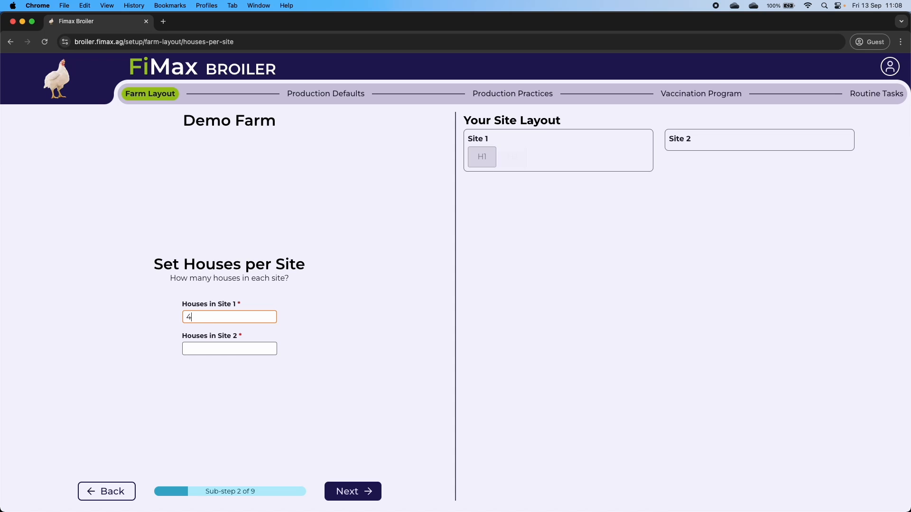
click(209, 347)
text(2)
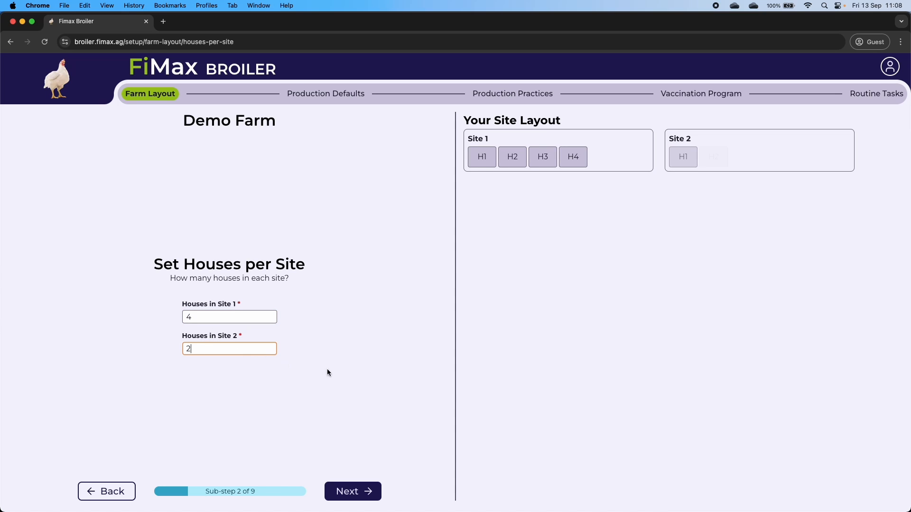
click(367, 495)
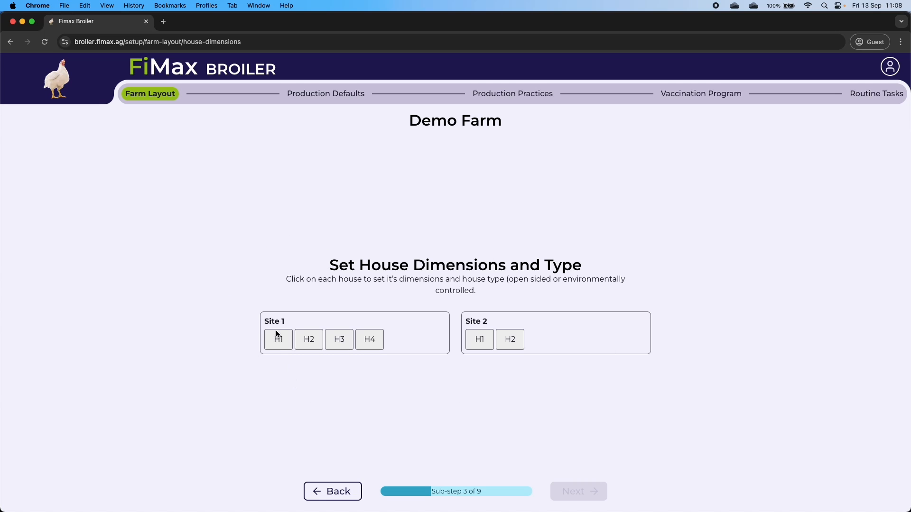
- Set Site 1 house H1 to 50 × 10 × 3 m, Open Sided
click(284, 340)
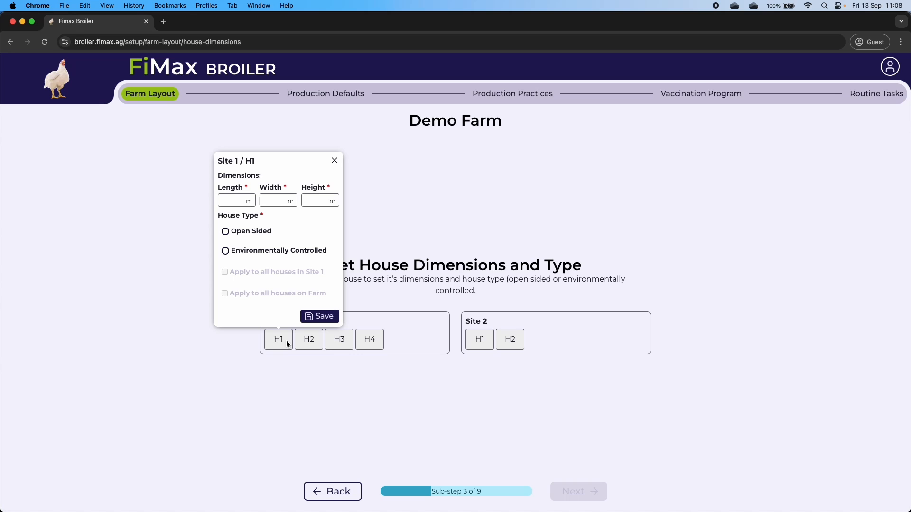
click(226, 201)
text(50)
key(Tab)
text(10)
key(Tab)
text(3)
click(246, 231)
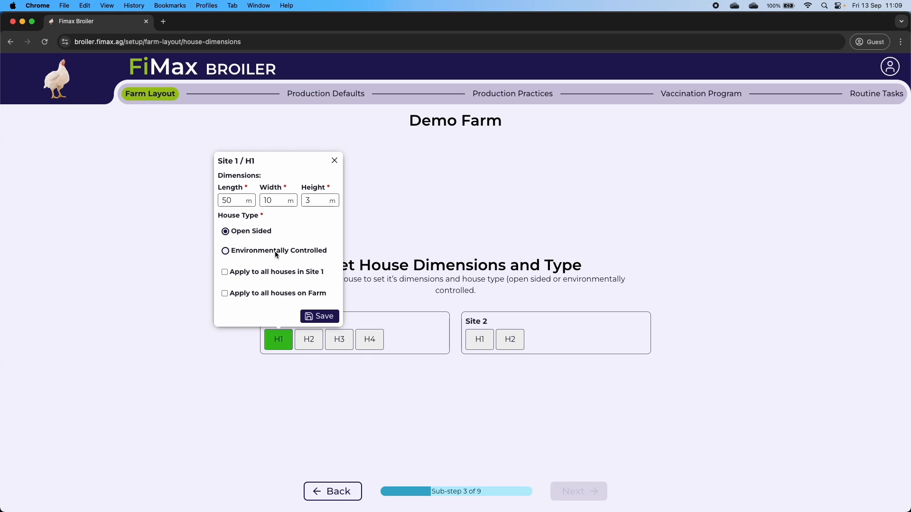
click(317, 316)
- Give Site 1 house H2 the same 50 × 10 × 3 m Open Sided settings, applied to all Site 1 houses
click(306, 342)
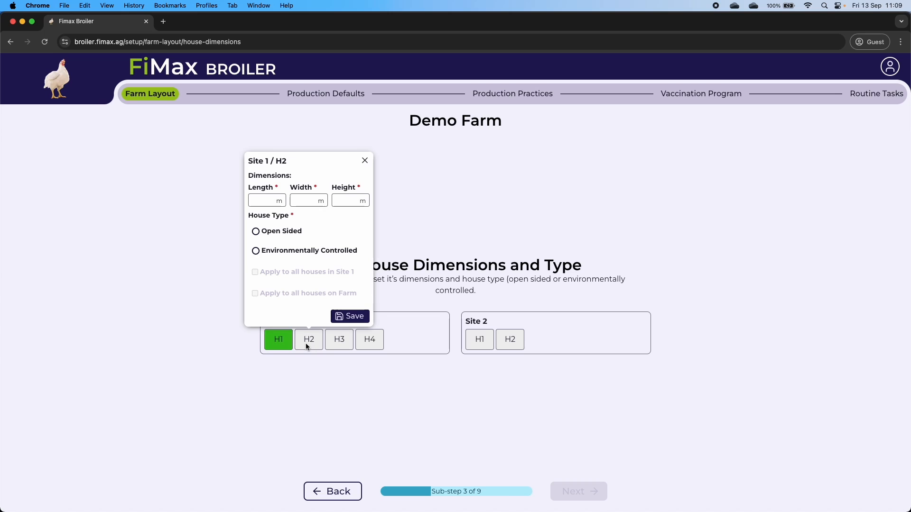
click(257, 199)
text(50)
key(Tab)
text(10)
key(Tab)
text(3)
click(267, 232)
click(284, 272)
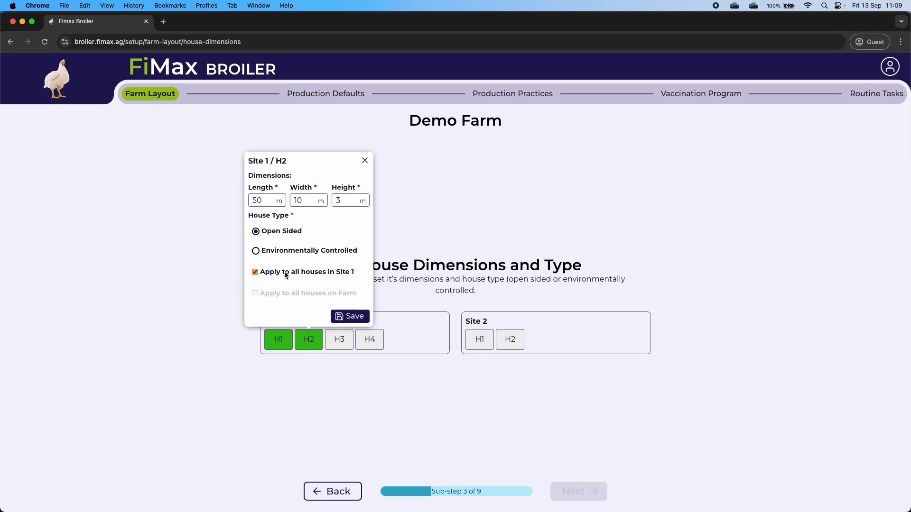
click(350, 316)
- Set all Site 2 houses to 100 × 10 × 3 m, Environmentally Controlled
click(479, 339)
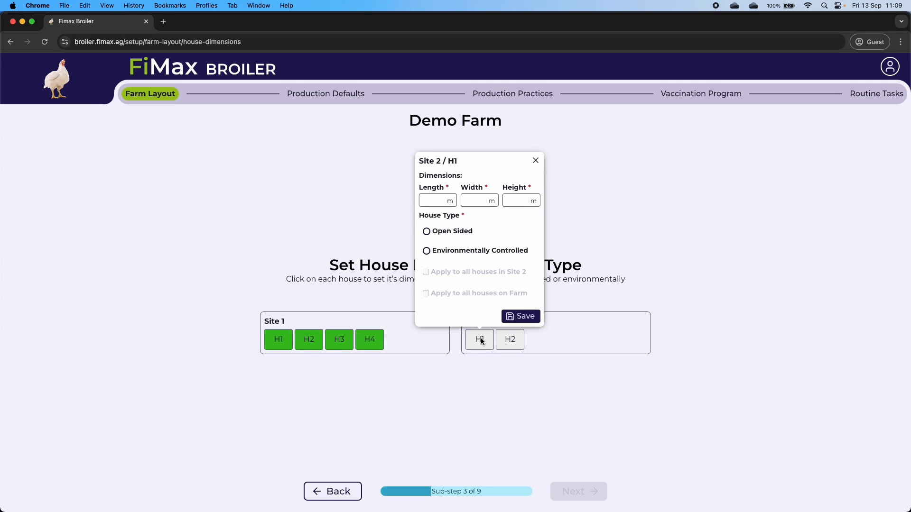
click(431, 201)
text(100)
key(Tab)
text(10)
key(Tab)
text(3)
click(453, 254)
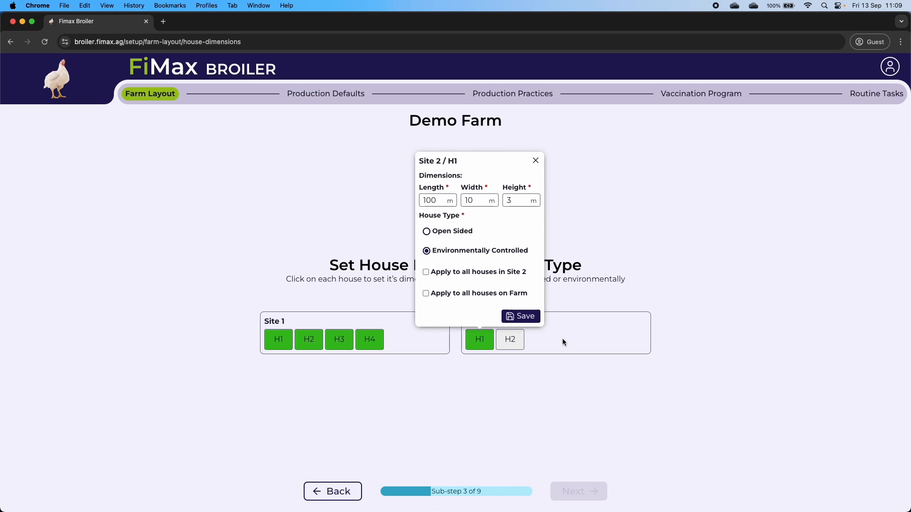
click(483, 274)
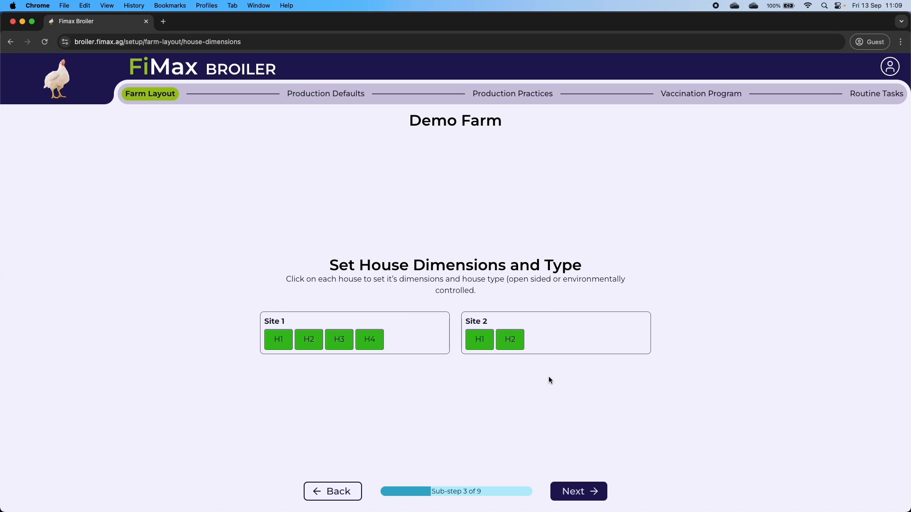
click(577, 496)
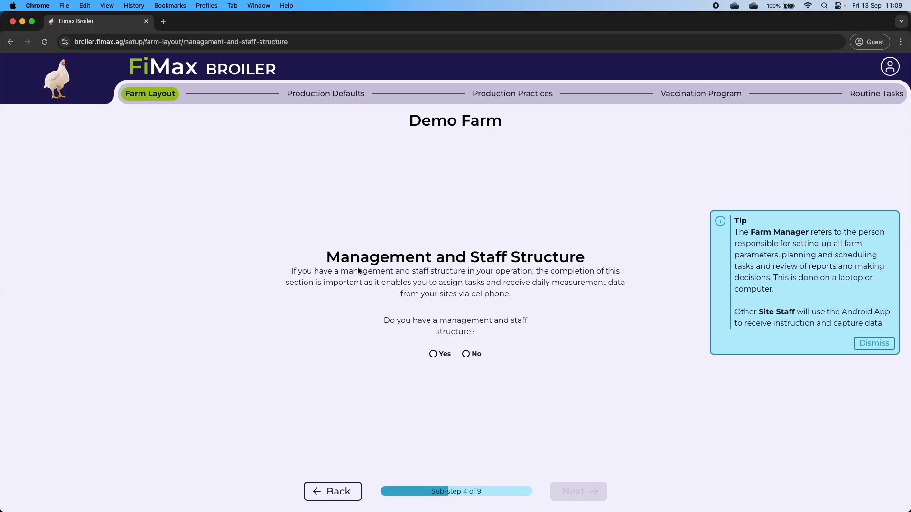
- Answer Yes to having a management structure and pick the existing user as Farm Manager
click(443, 357)
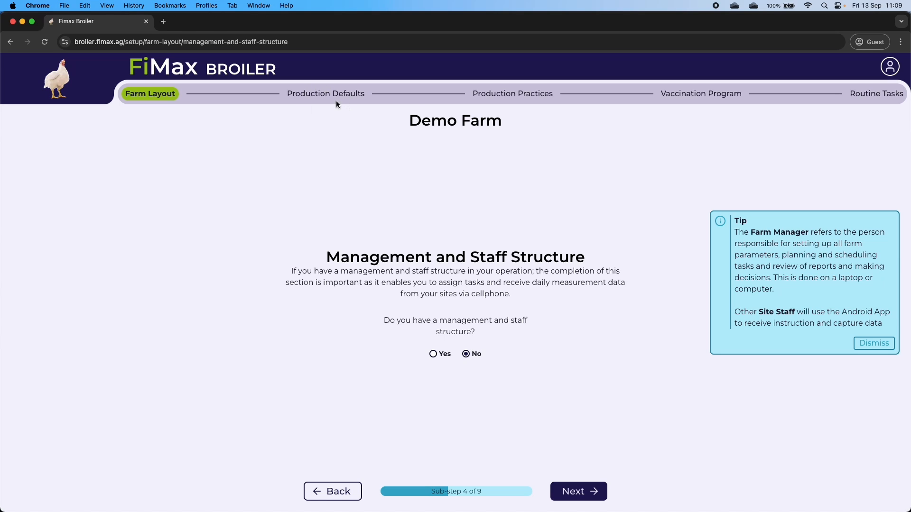
click(445, 356)
click(599, 492)
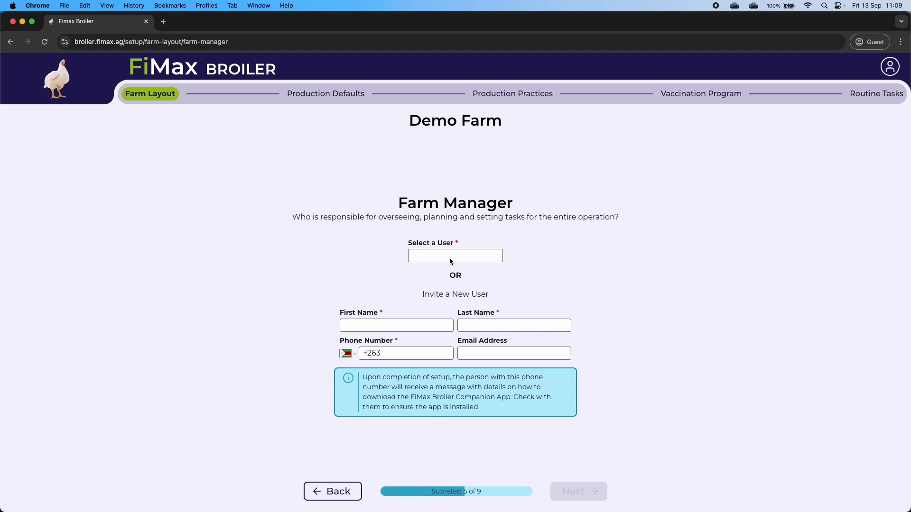
click(483, 256)
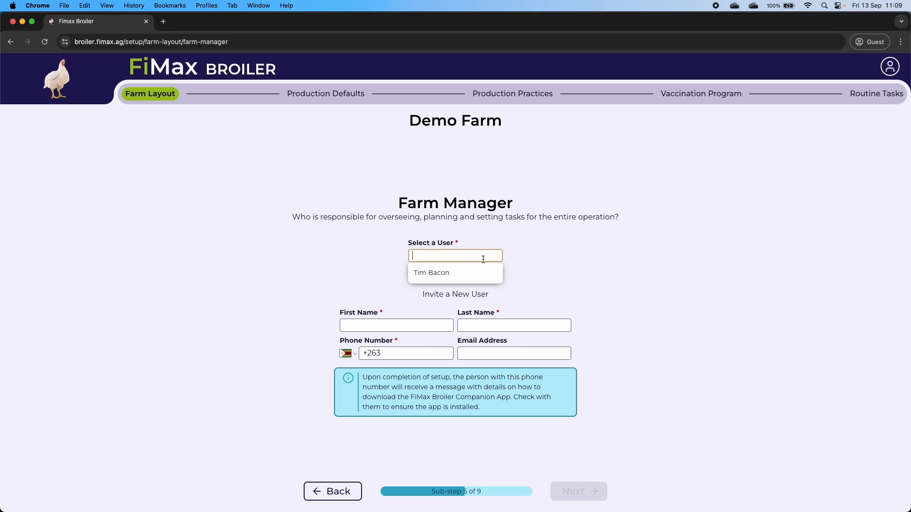
click(446, 272)
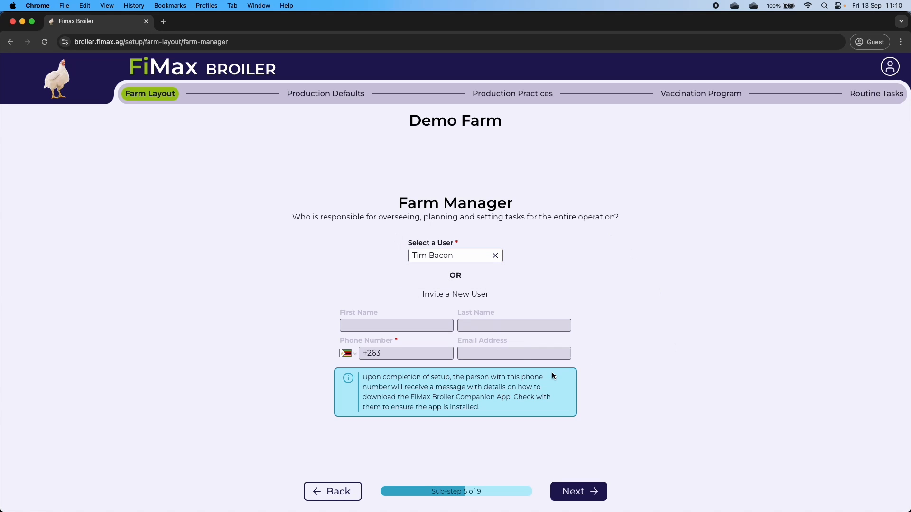
click(592, 496)
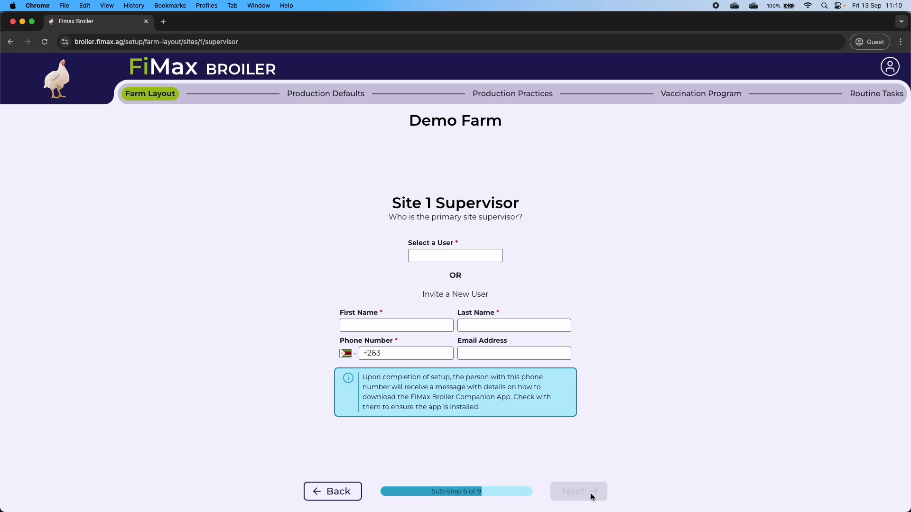
- Enter the new Site 1 Supervisor's first name, last name and phone number after the +263 prefix
click(375, 323)
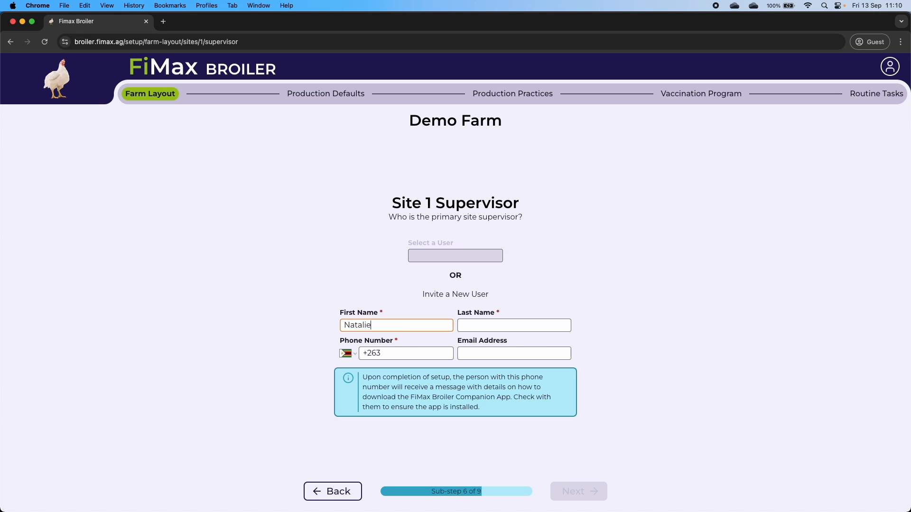
key(Tab)
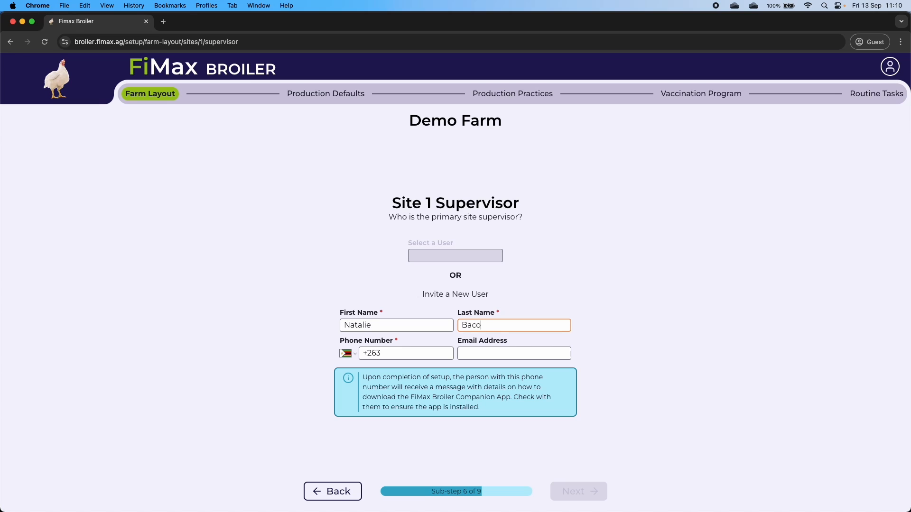
key(Tab)
key(Right)
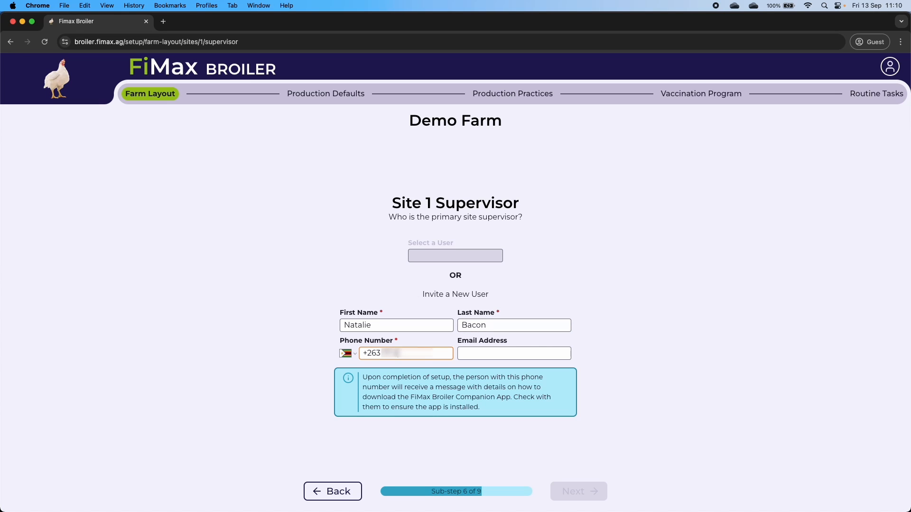
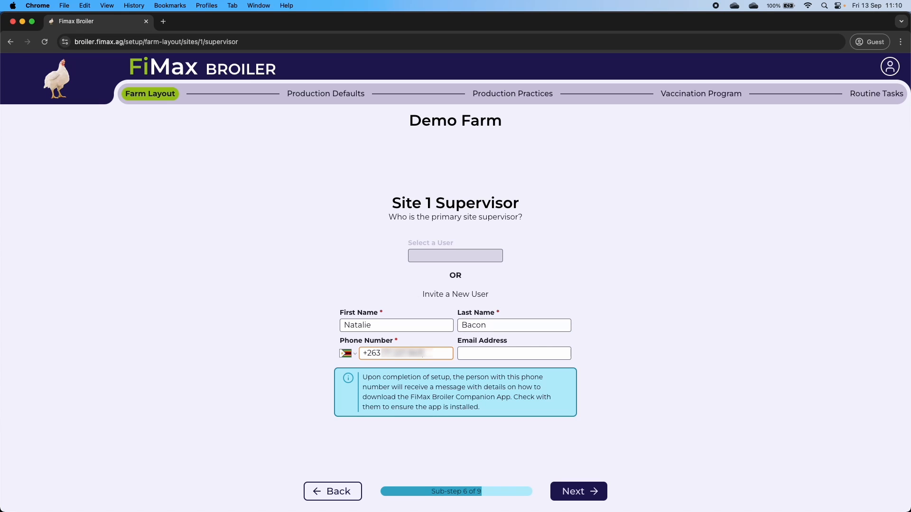
key(Tab)
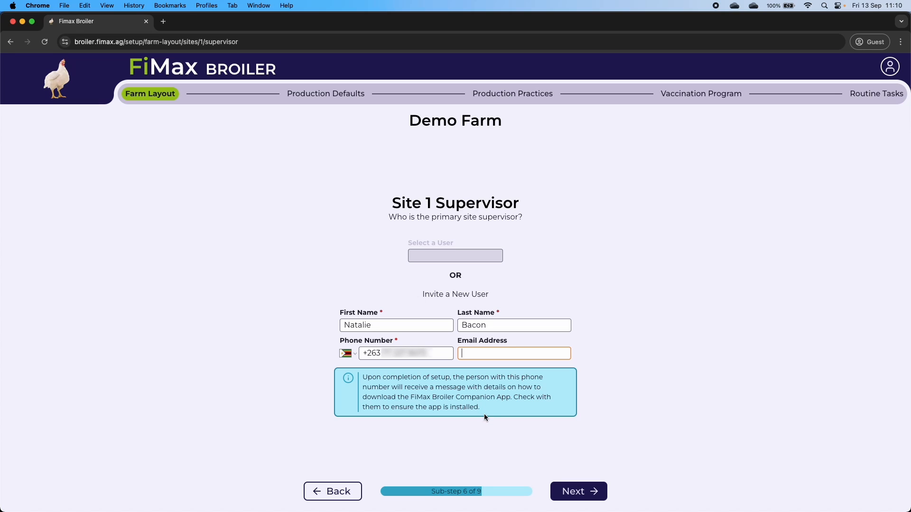
- Pick the newly invited supervisor from the user list as Site 1 Capturer
click(578, 491)
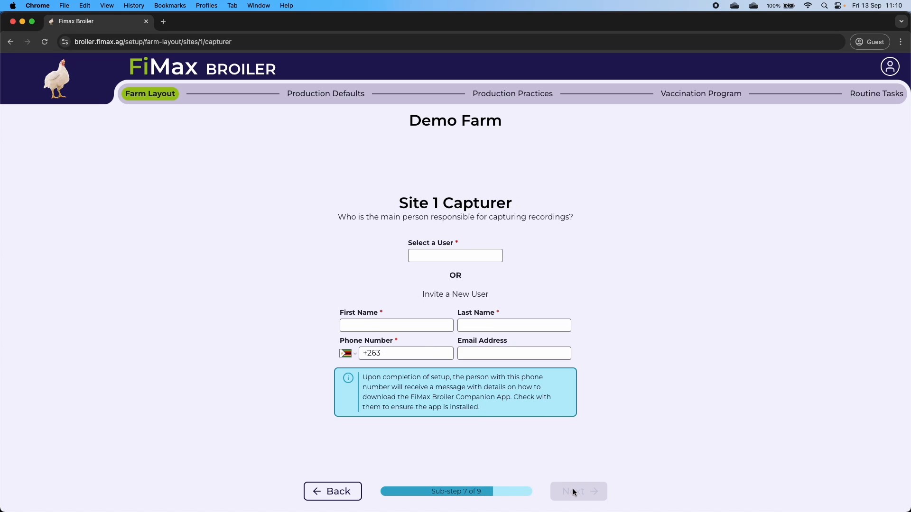
click(445, 255)
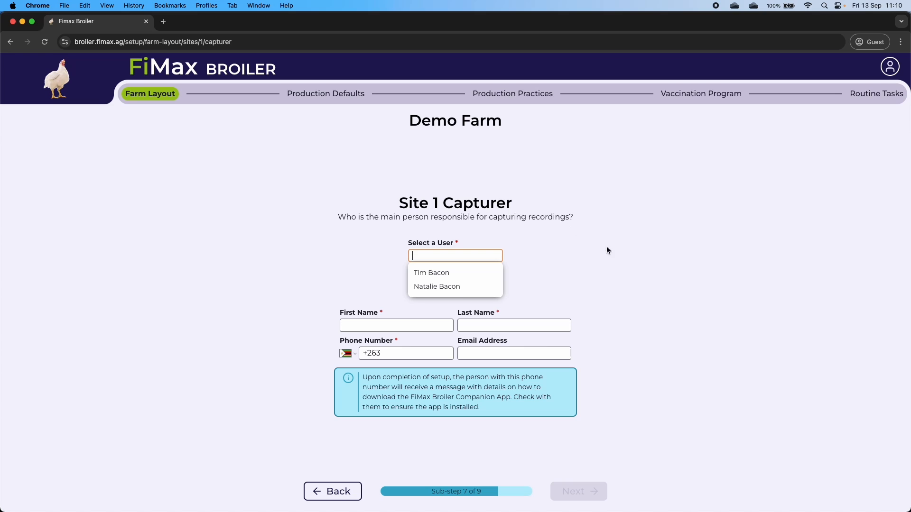
click(465, 287)
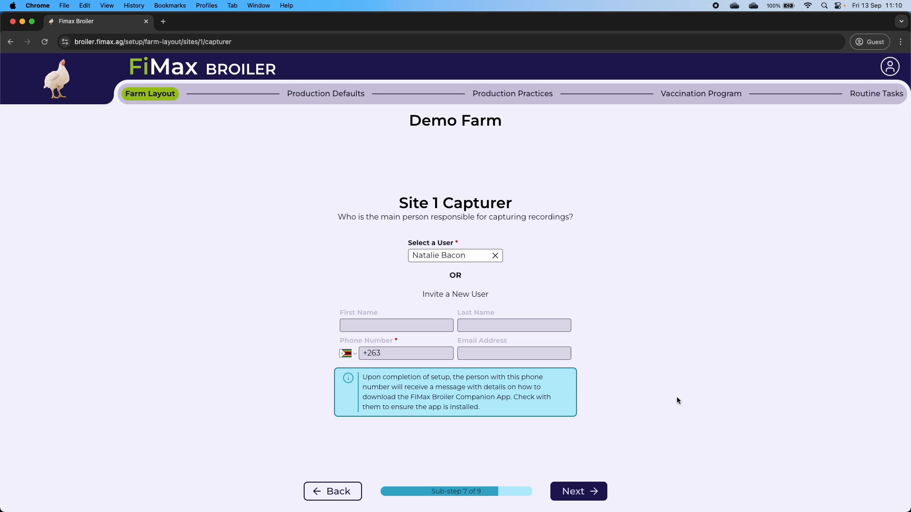
- Assign the Farm Manager user as both Site 2 Supervisor and Site 2 Capturer
click(569, 496)
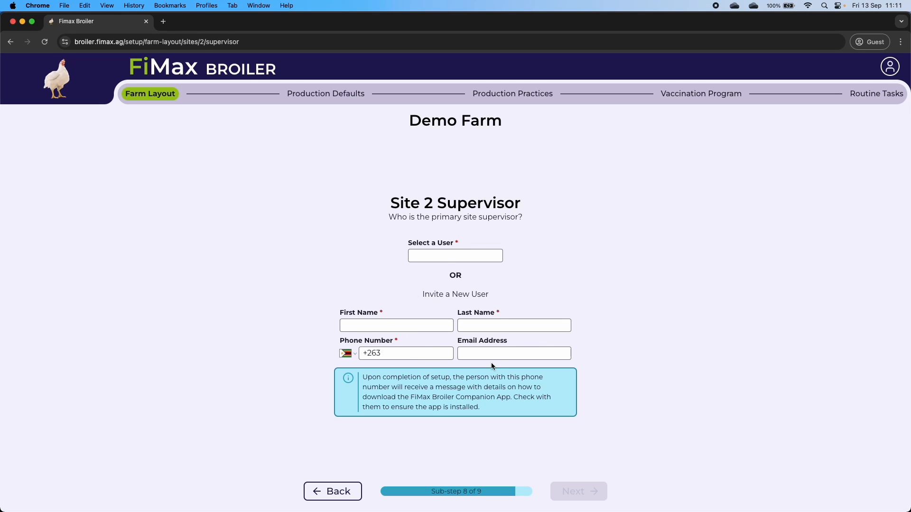
click(441, 256)
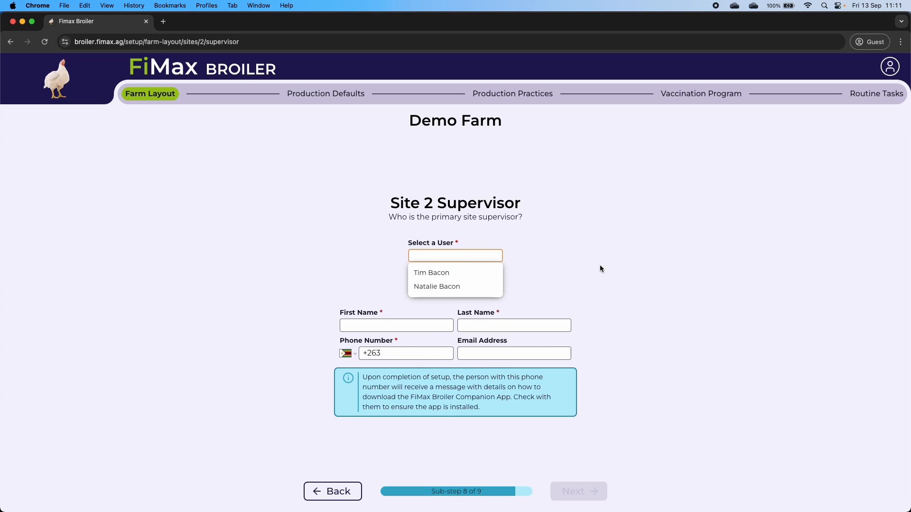
click(446, 273)
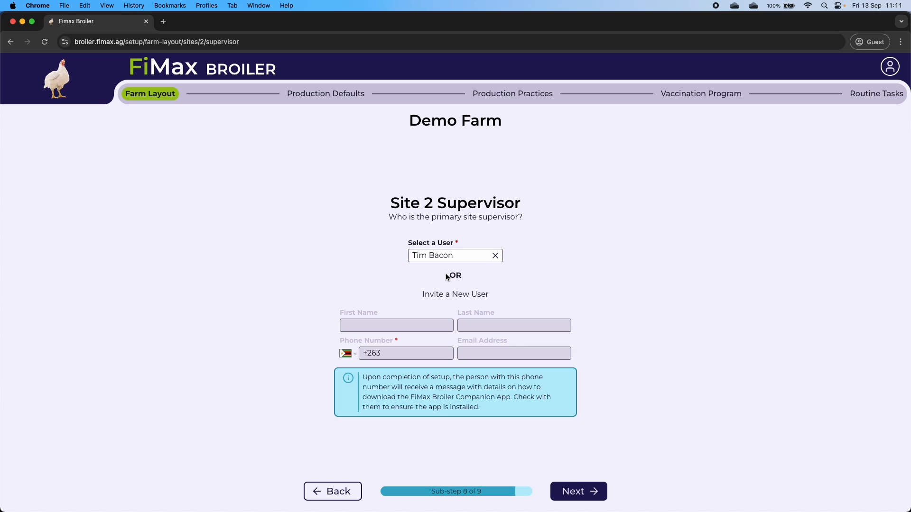
click(576, 491)
click(418, 259)
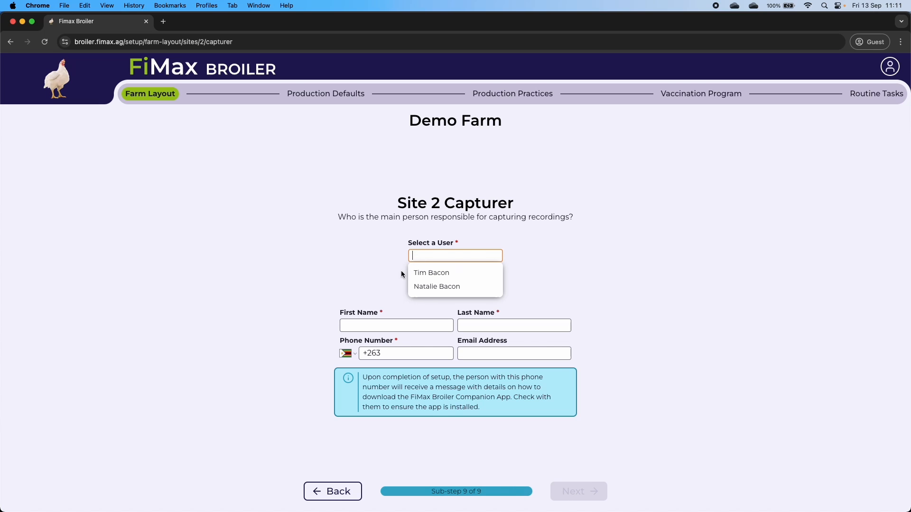
click(432, 274)
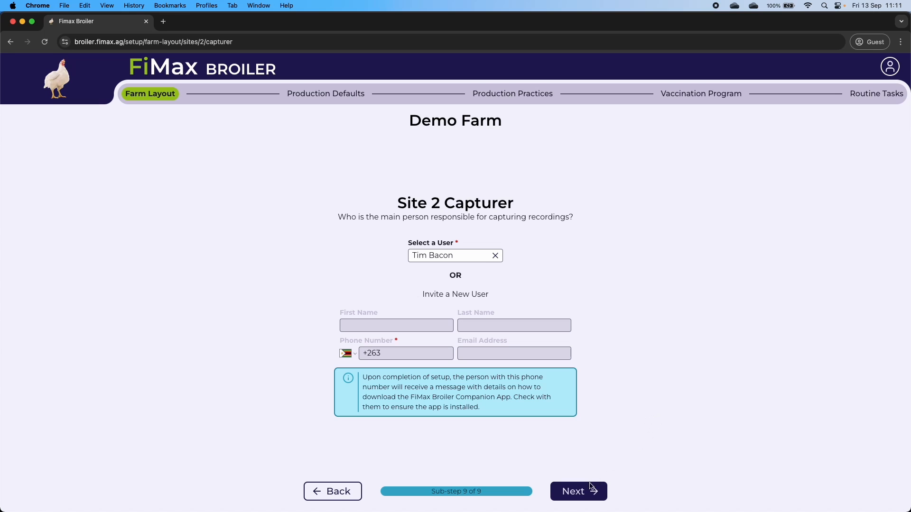
click(582, 497)
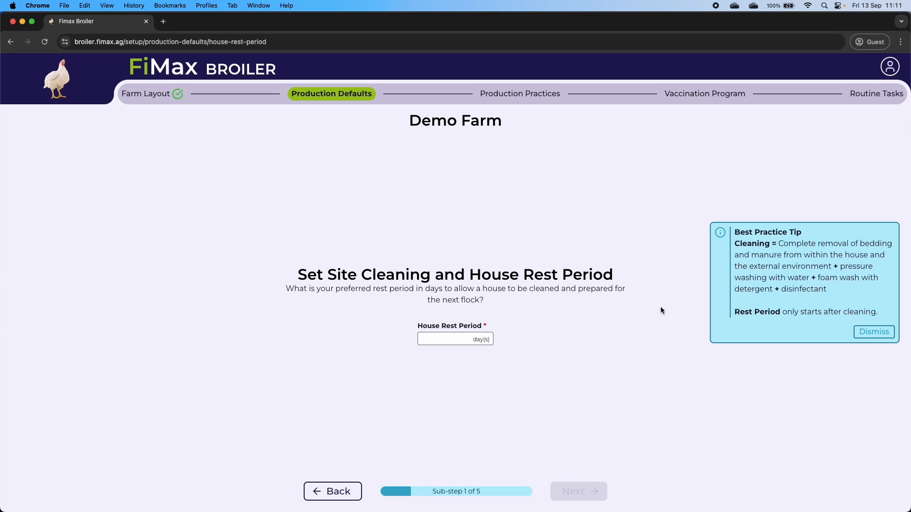
- Set the house rest period to 14 days
click(885, 331)
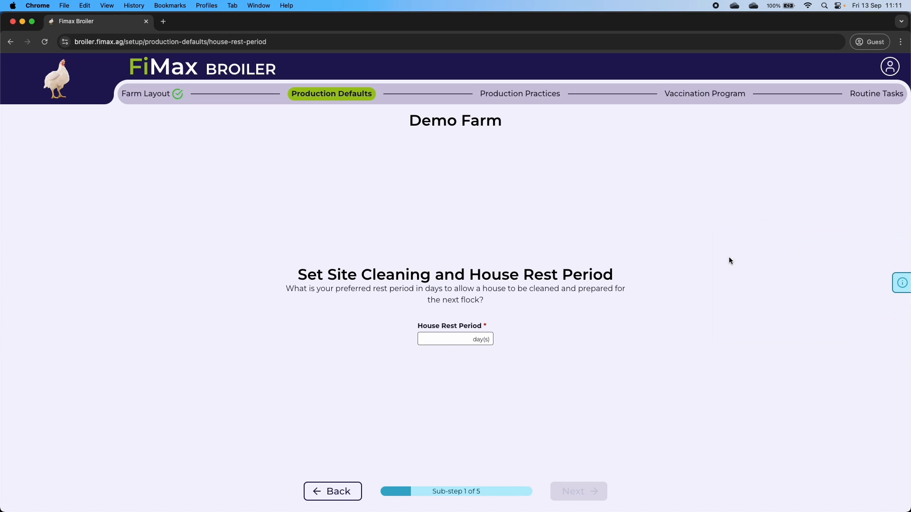
click(899, 283)
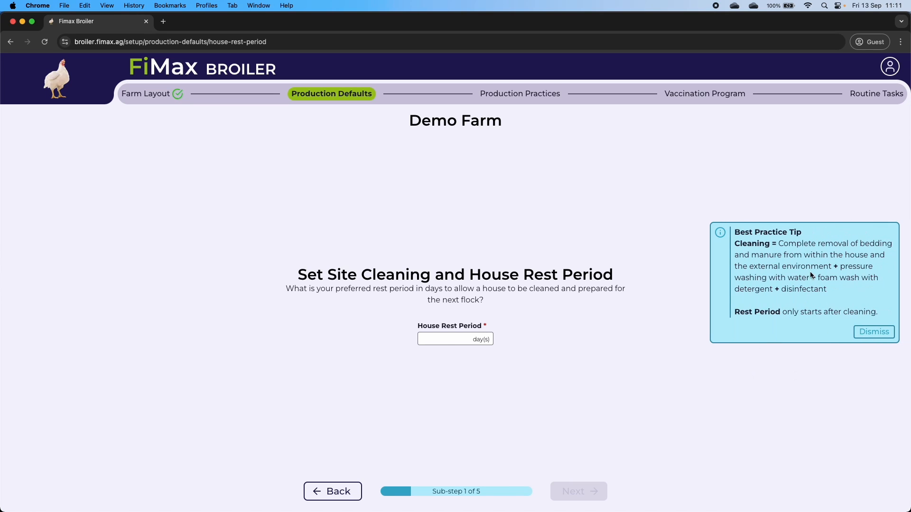
click(874, 331)
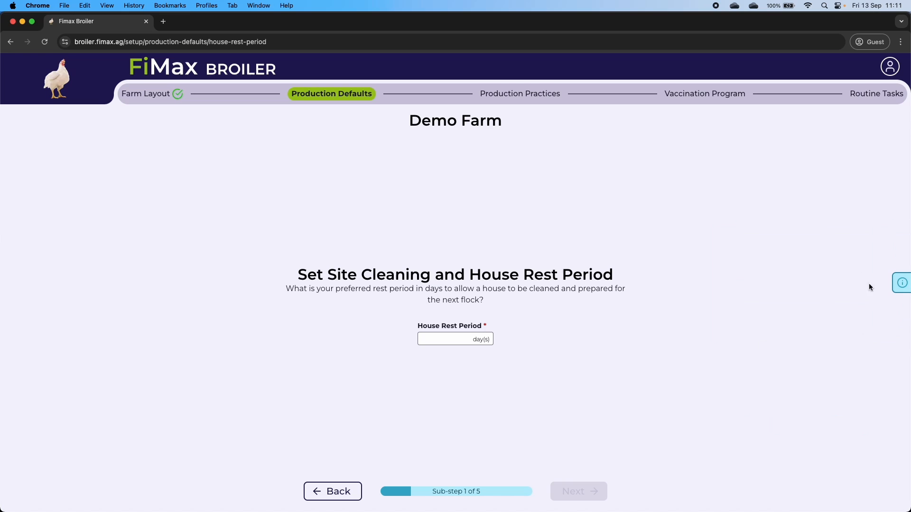
click(901, 282)
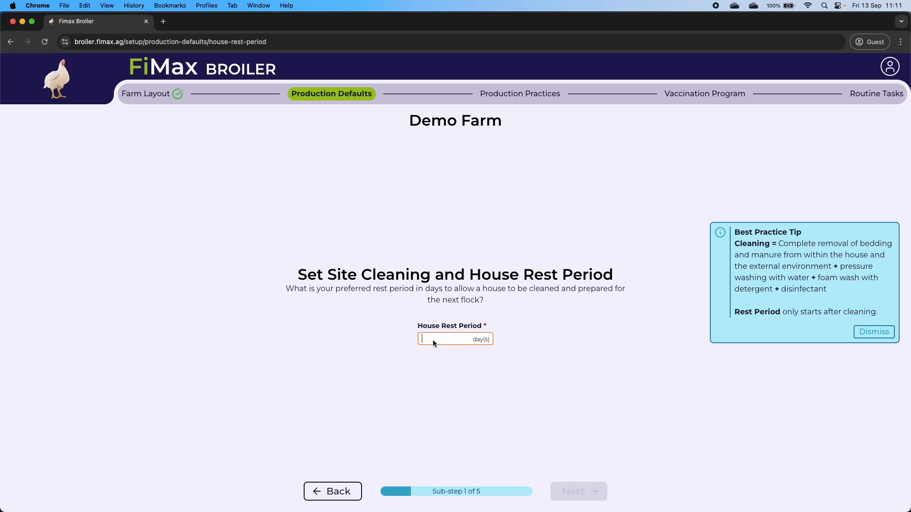
text(14)
click(577, 491)
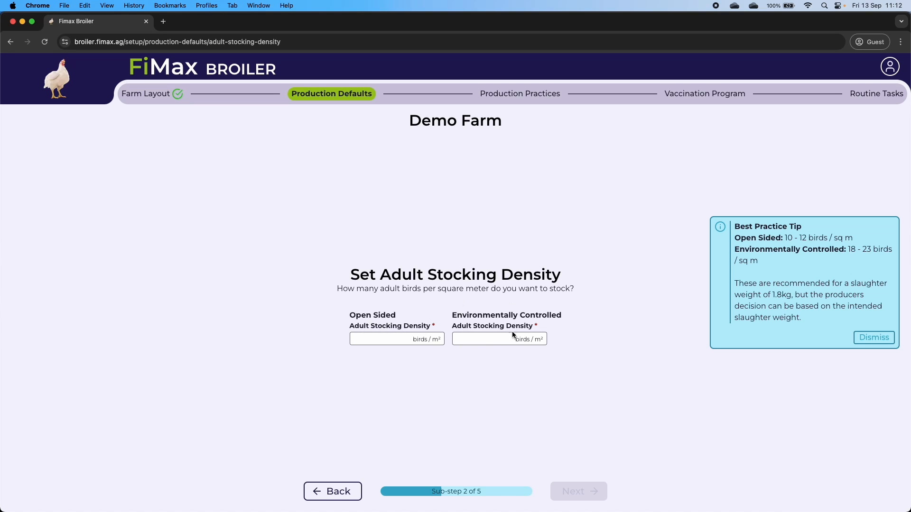
- Enter adult stocking densities of 10 open sided and 18 environmentally controlled birds/m²
click(379, 340)
text(10)
click(481, 337)
text(18)
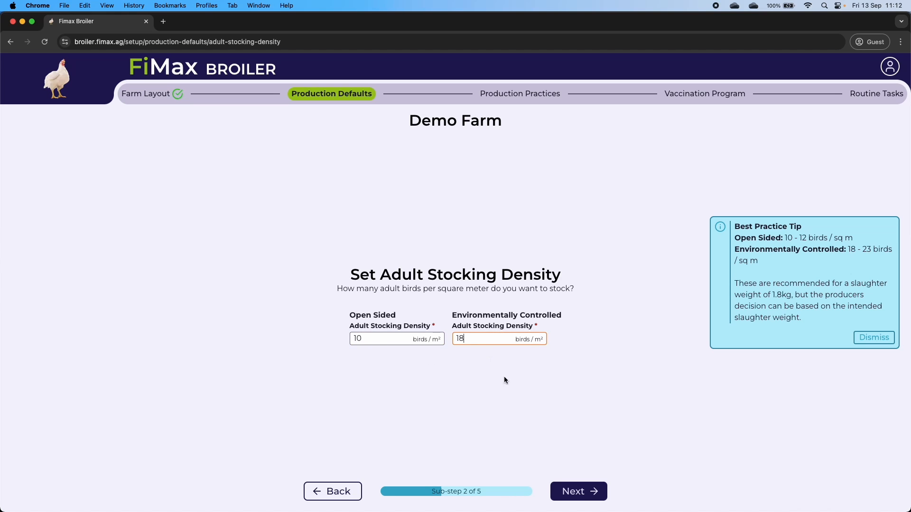
click(505, 380)
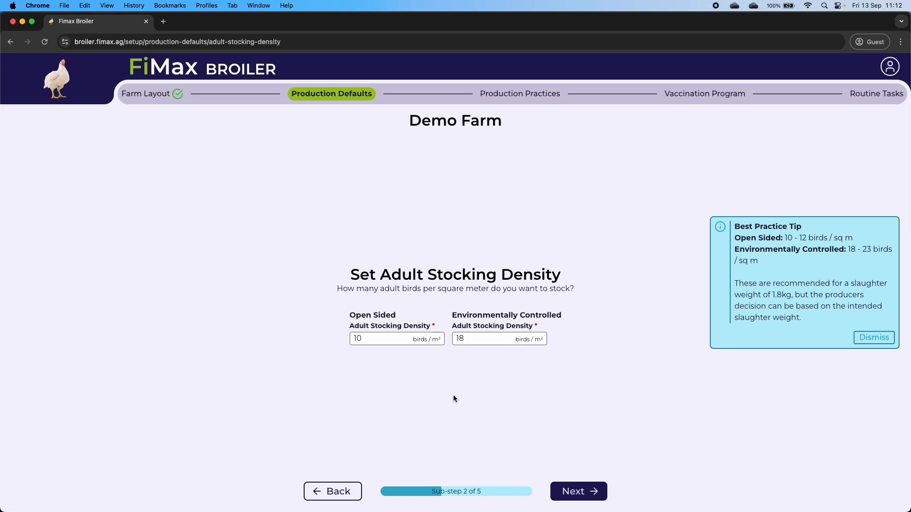
- Pass the performance indicators, then add Water Consumption to the captured recordings
click(584, 494)
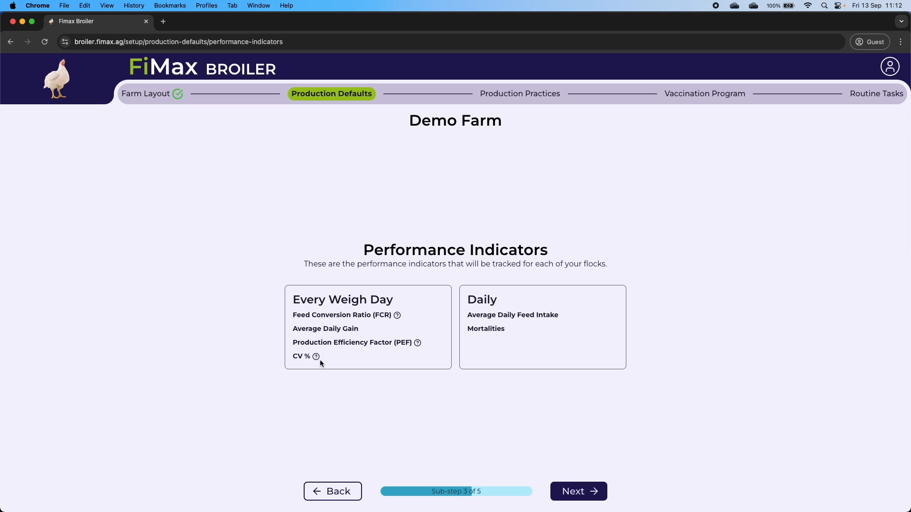
click(592, 491)
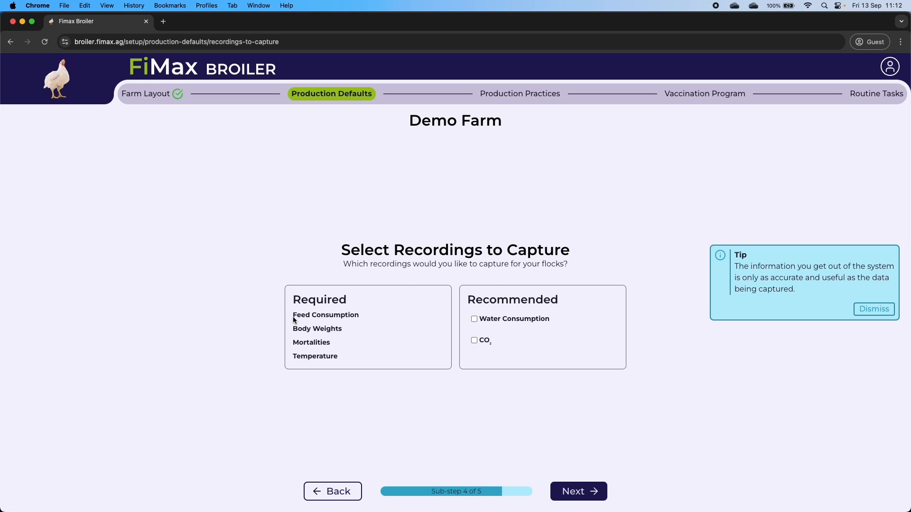
drag(292, 316, 359, 317)
click(334, 330)
drag(295, 343, 363, 382)
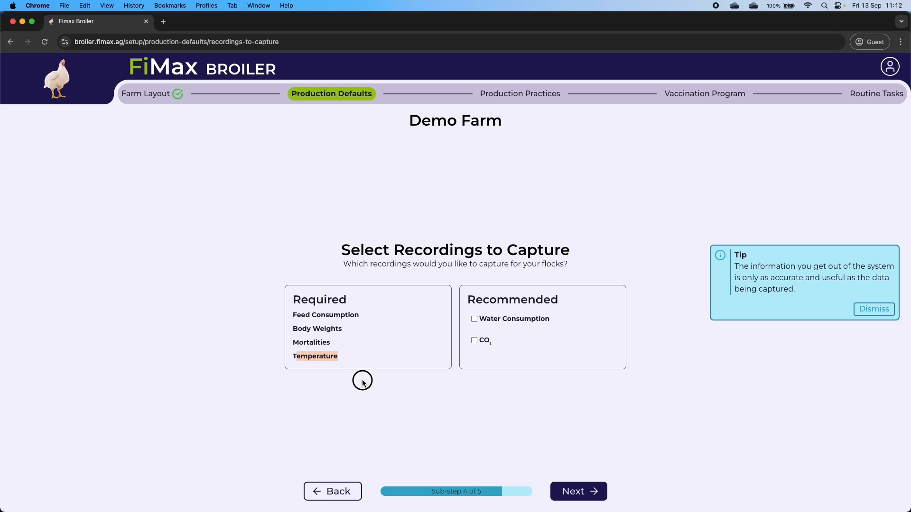
click(363, 383)
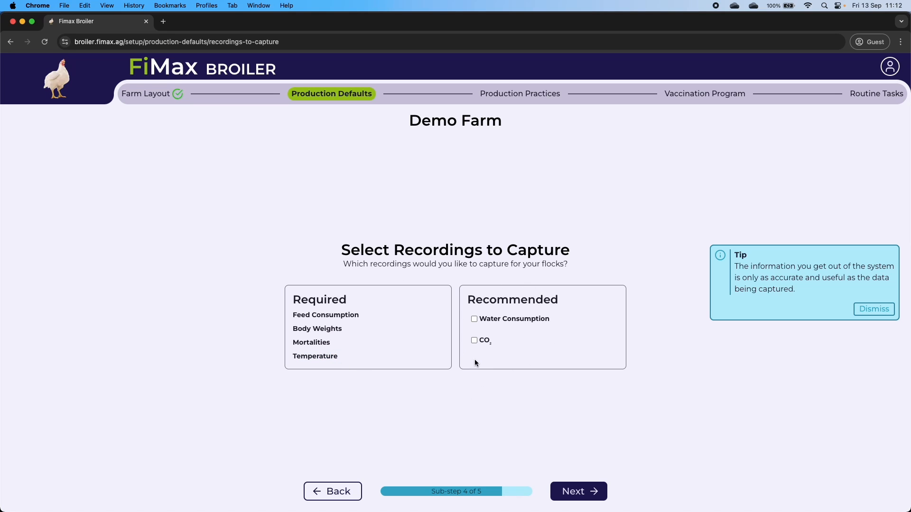
click(483, 319)
click(586, 491)
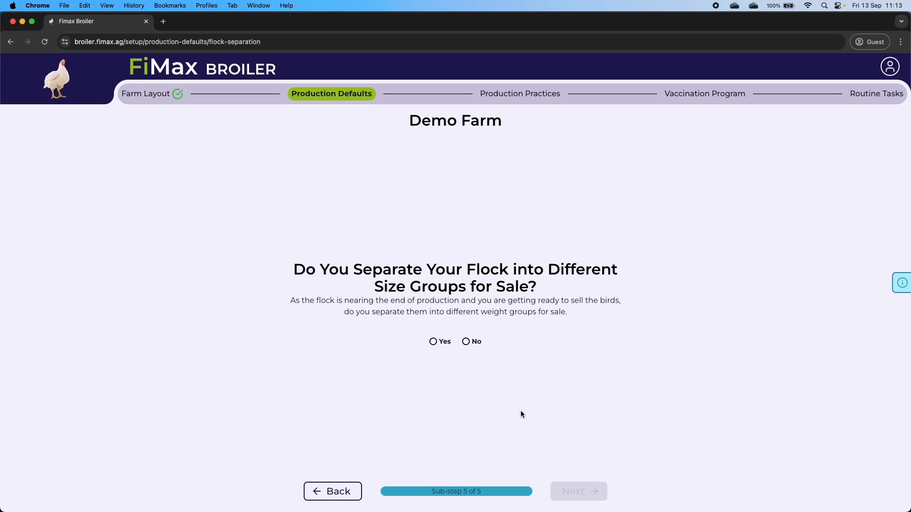
- Separate flocks into size groups for sale from day 33
click(446, 343)
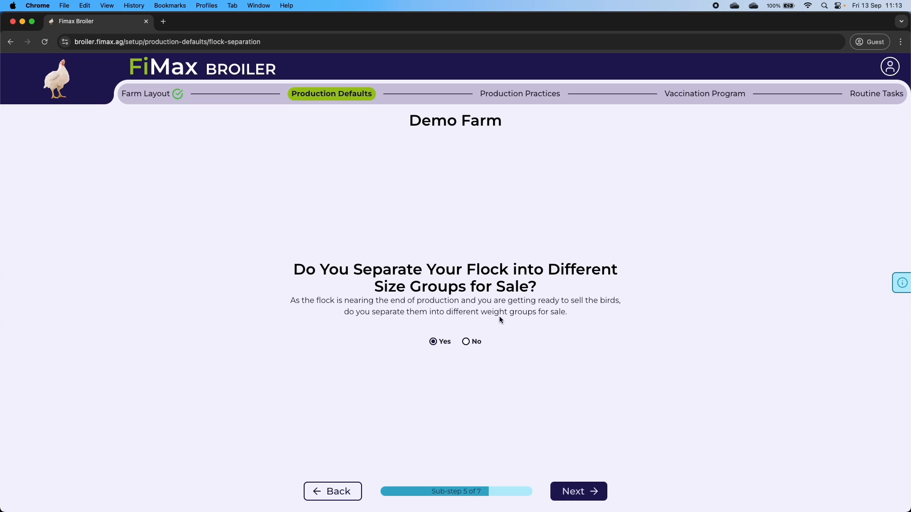
click(587, 493)
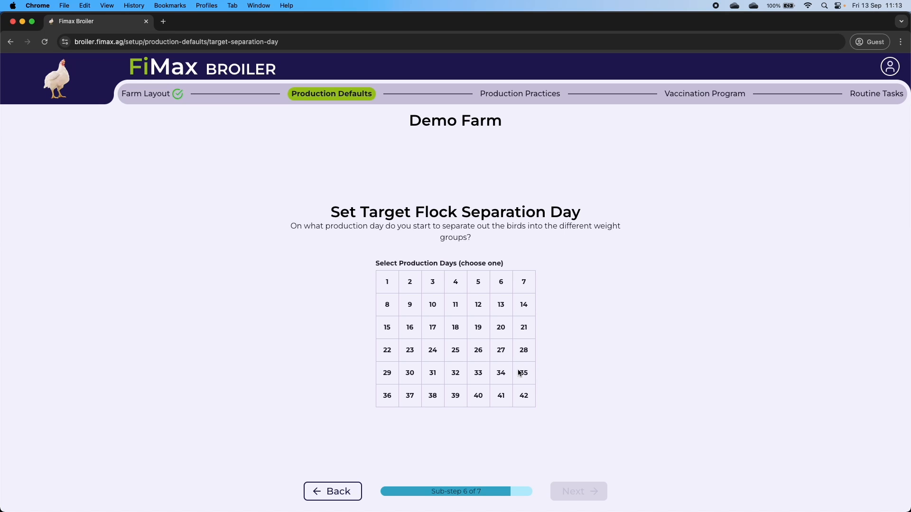
click(479, 374)
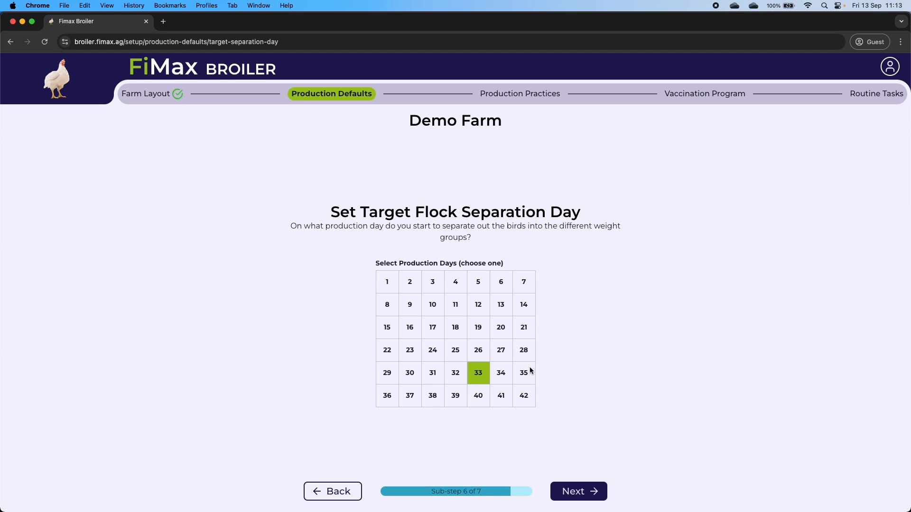
click(576, 497)
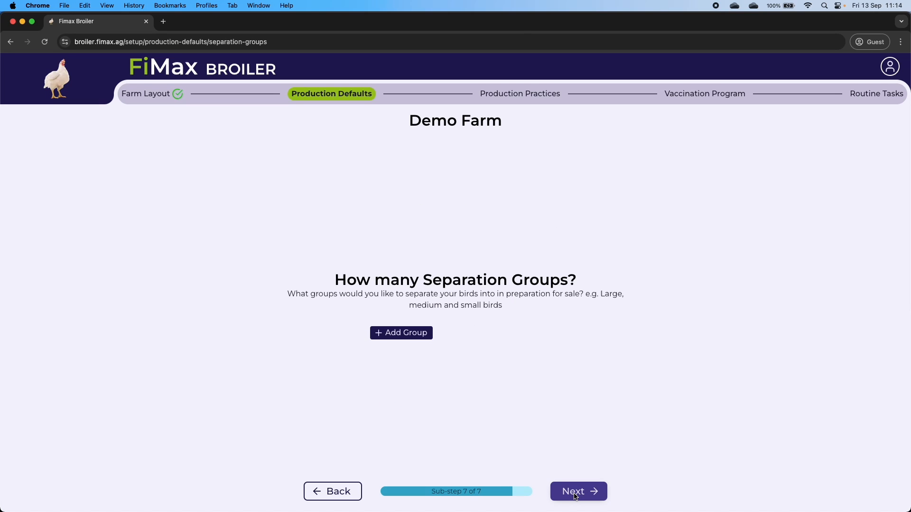
- Add two separation groups named 'Batch 1' and 'Batch 2'
click(405, 334)
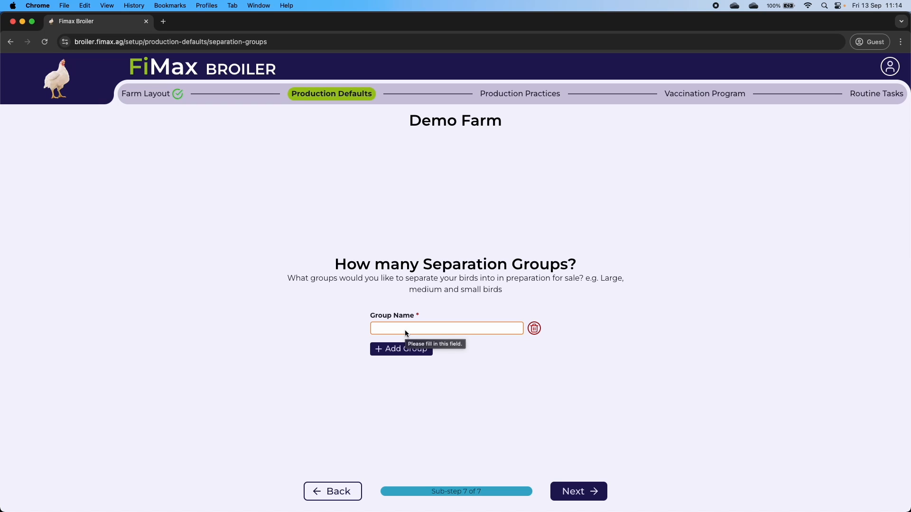
text(Batch 1)
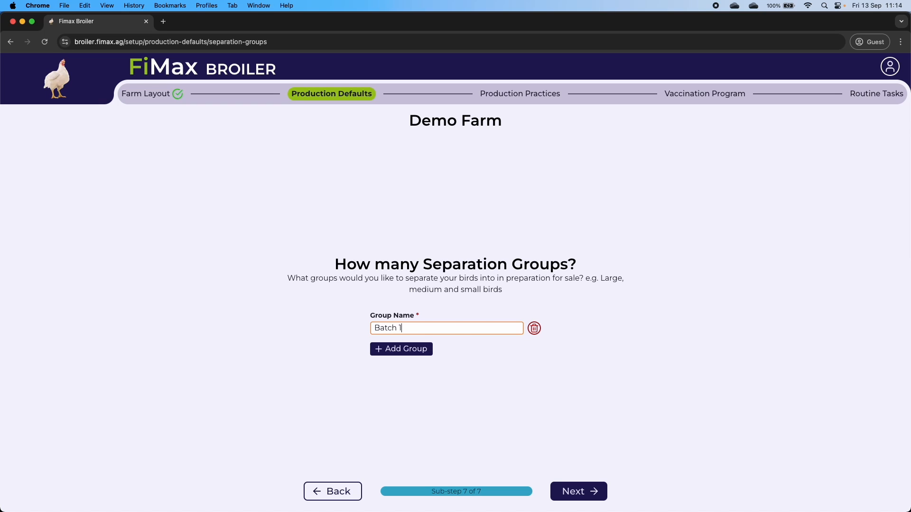
click(391, 350)
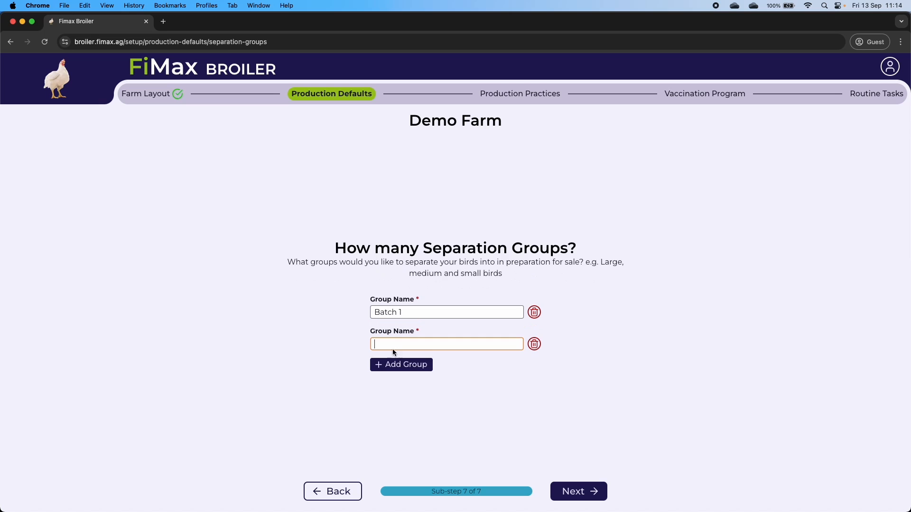
click(389, 344)
text(Batch 2)
click(576, 493)
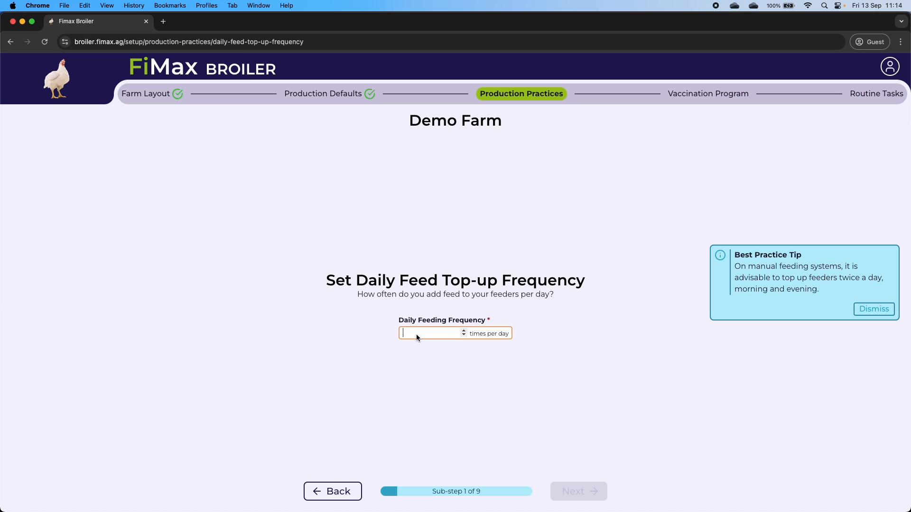
- Set daily feed top-up frequency to 2, at set feeding times
text(2)
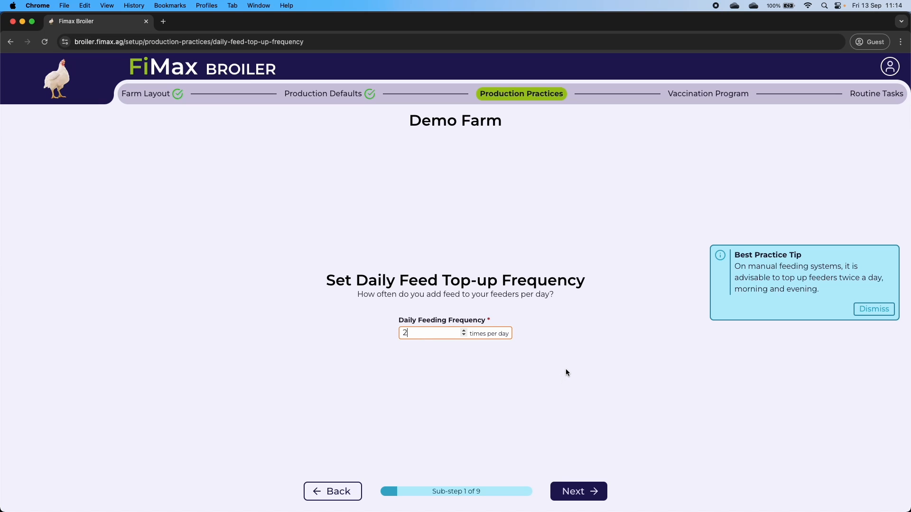
click(586, 495)
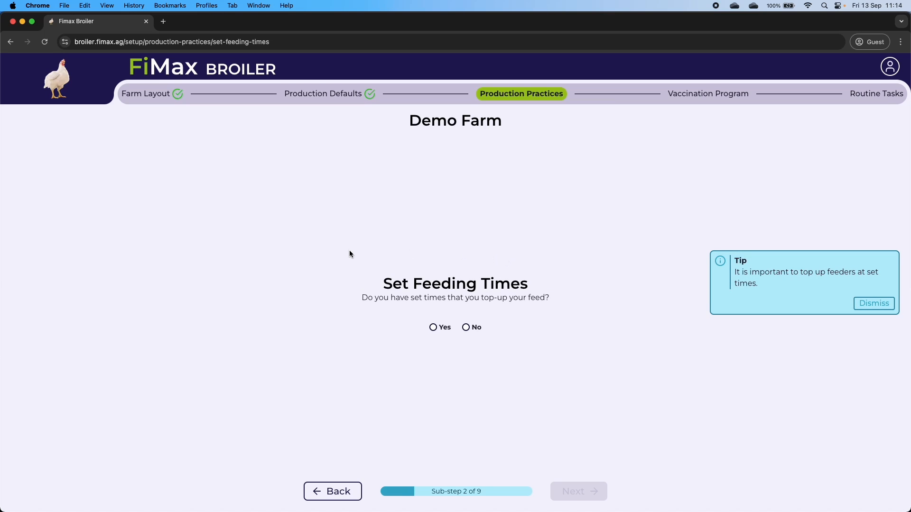
click(442, 328)
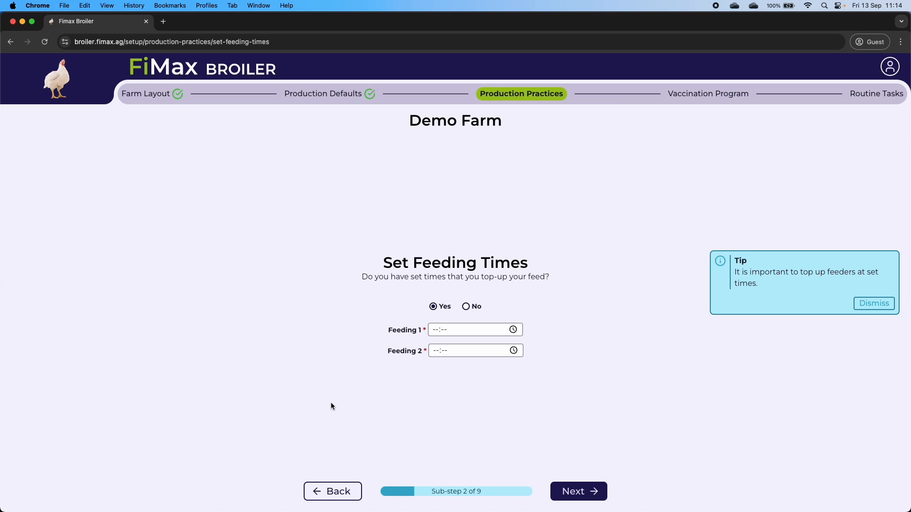
click(476, 307)
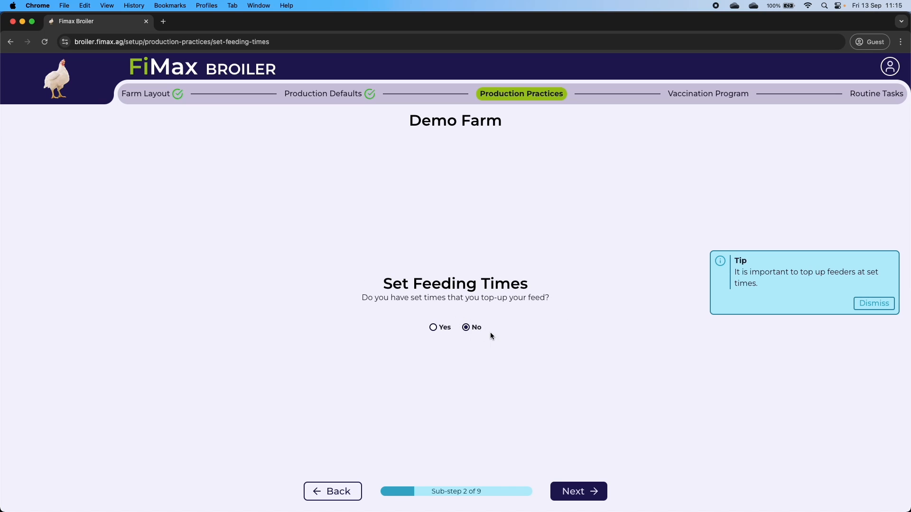
click(444, 329)
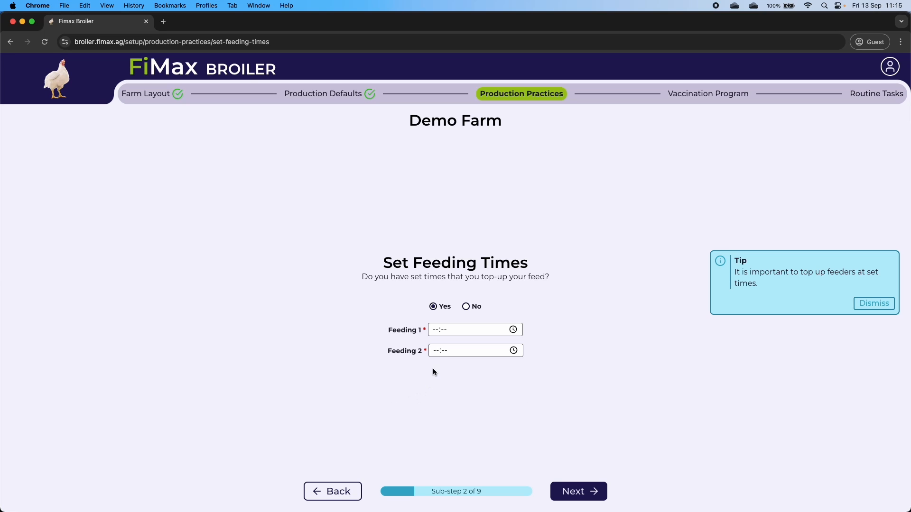
- Set Feeding 1 to 08:00 and Feeding 2 to 16:00
click(435, 330)
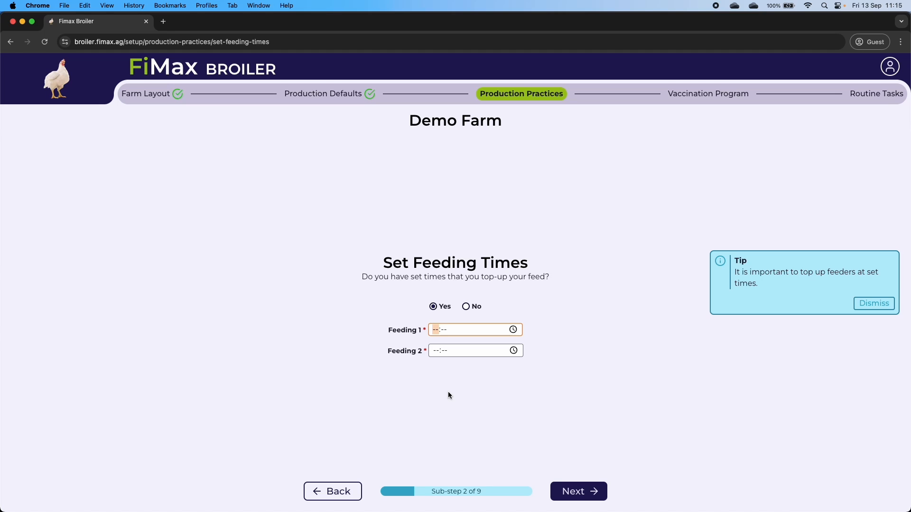
text(0800)
click(435, 352)
text(1600)
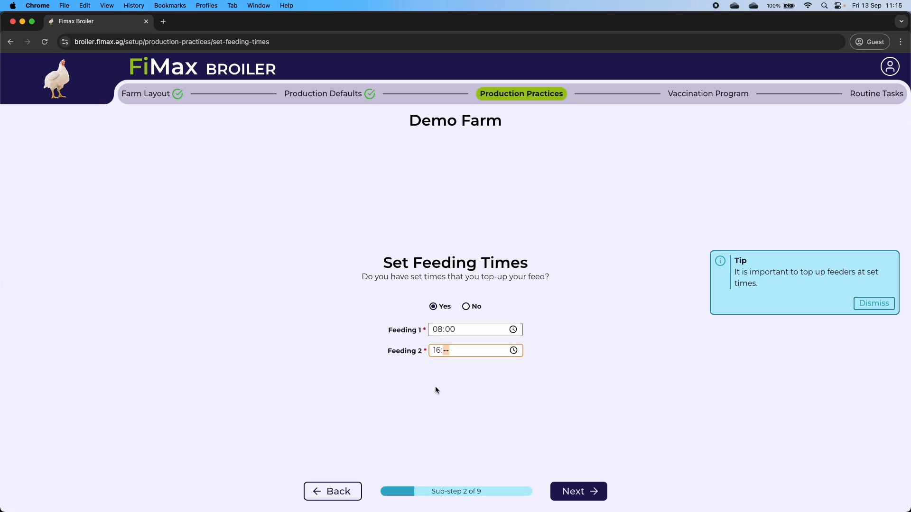
click(579, 491)
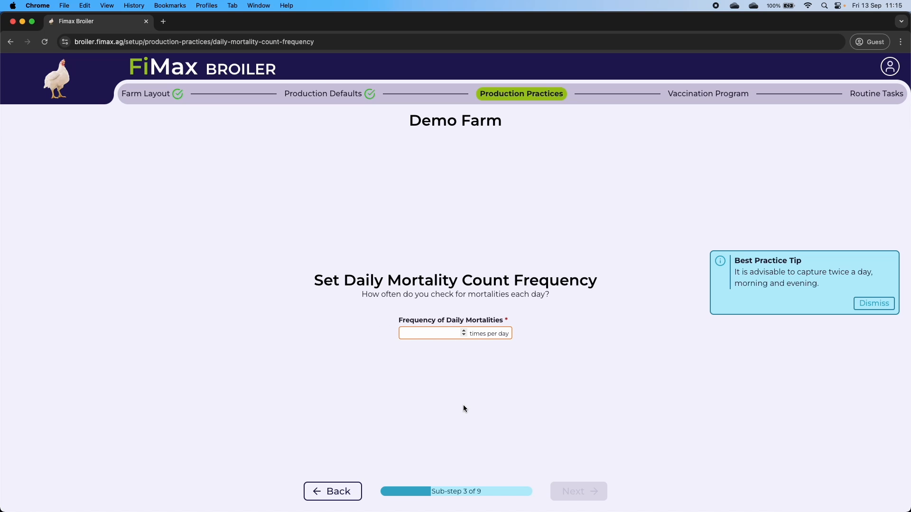
- Count mortalities twice daily at set times, 06:00 and 18:00
text(2)
click(578, 491)
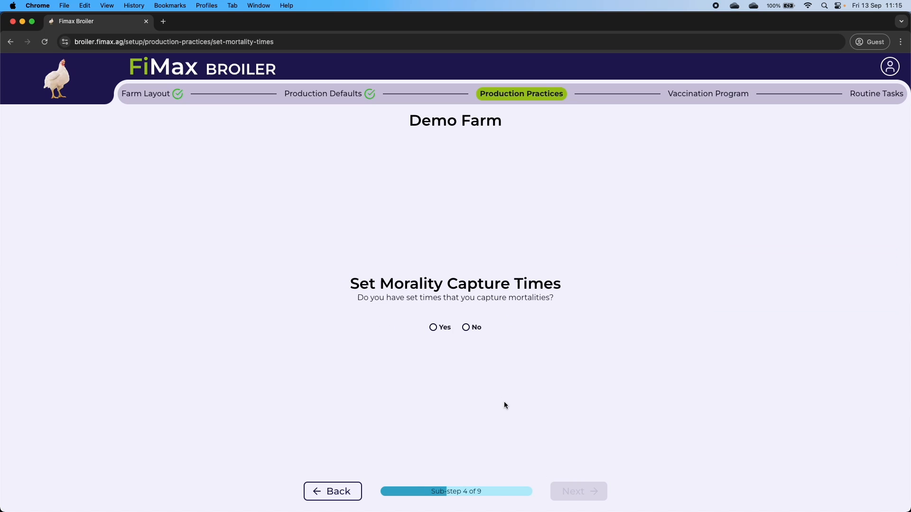
click(441, 327)
click(439, 332)
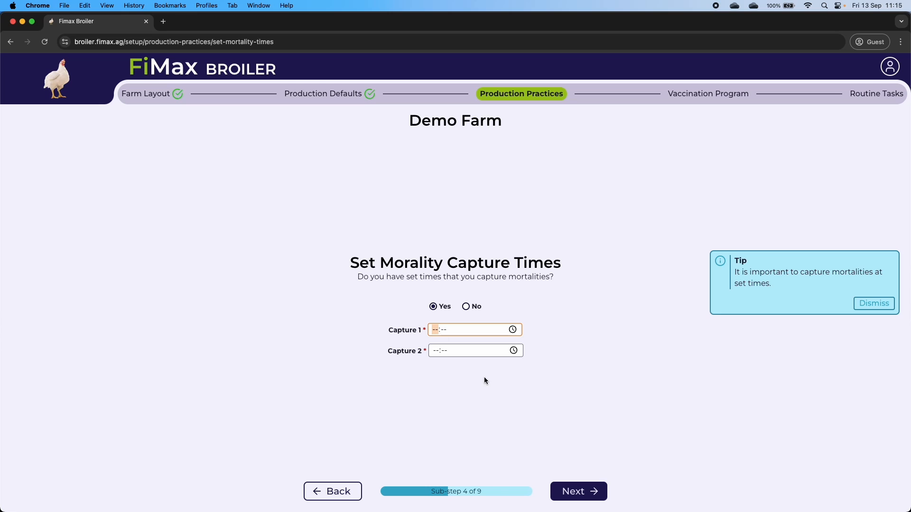
text(06:00)
key(Tab)
key(Tab)
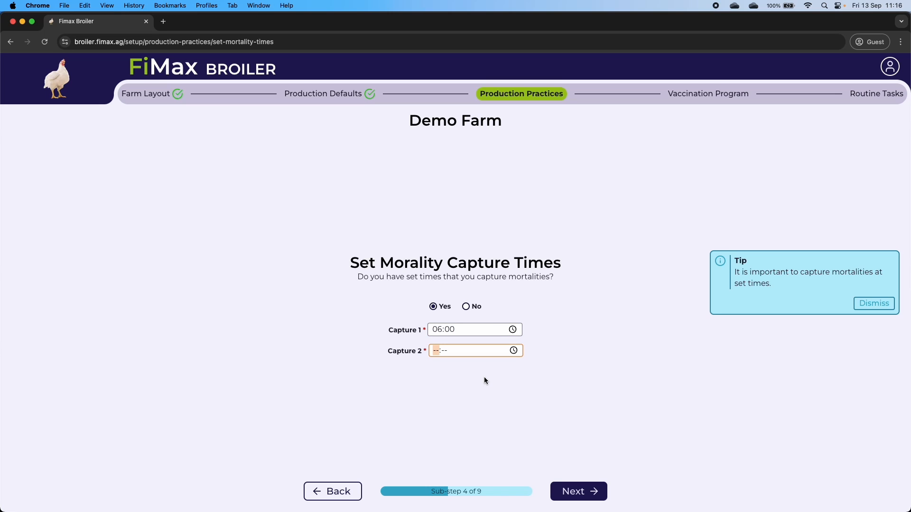
text(18:00)
click(559, 492)
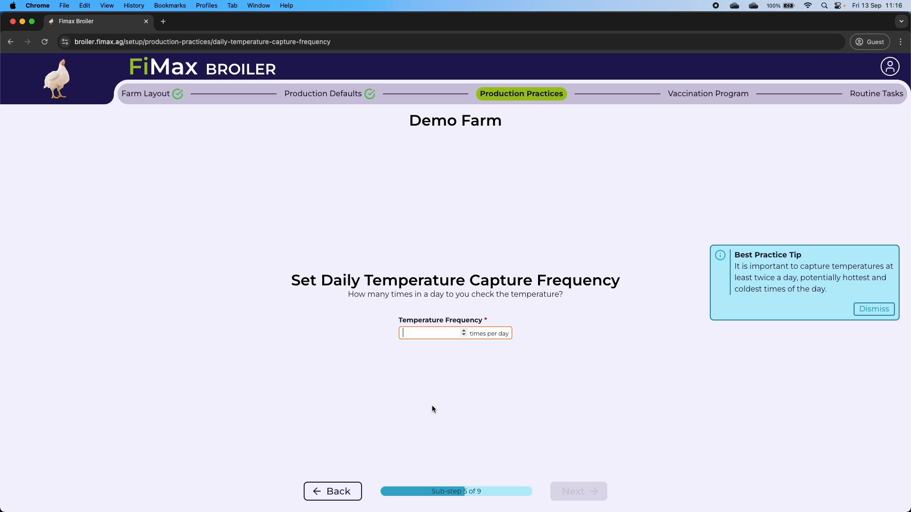
- Capture temperature twice daily at set times, 04:30 and 14:00
text(2)
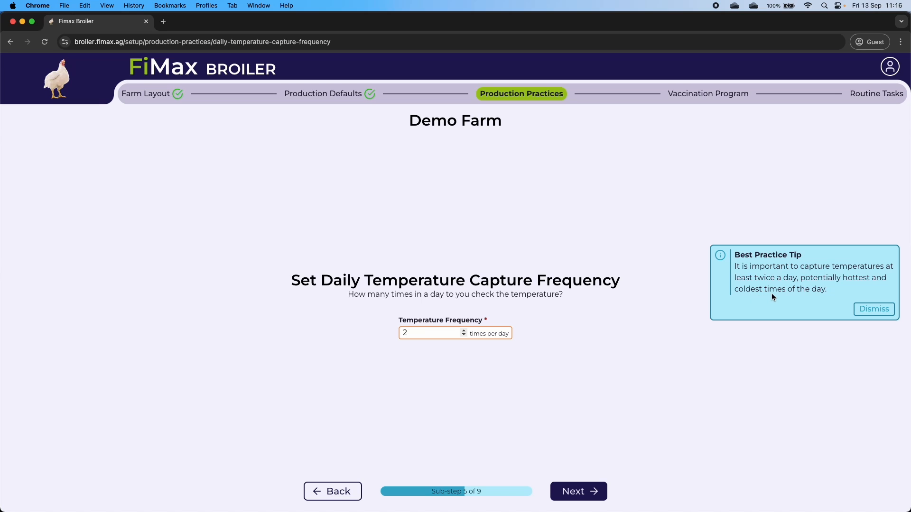
click(574, 493)
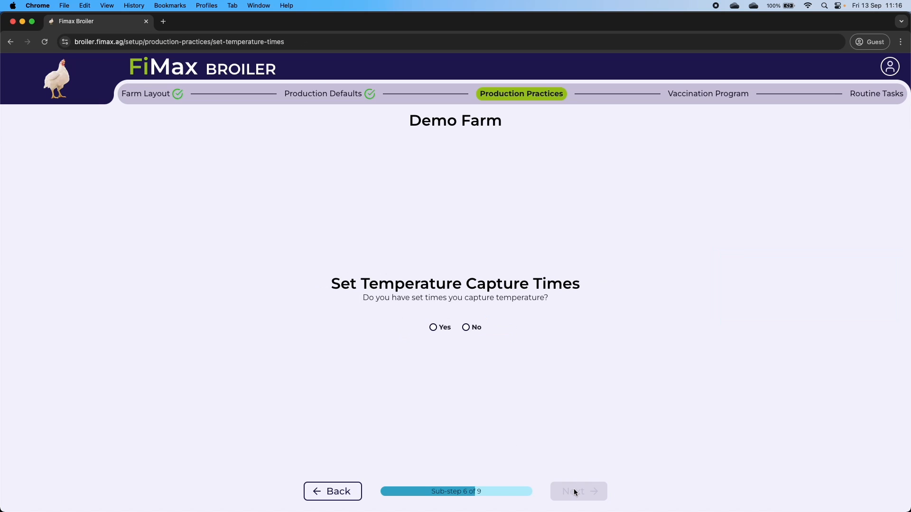
click(446, 327)
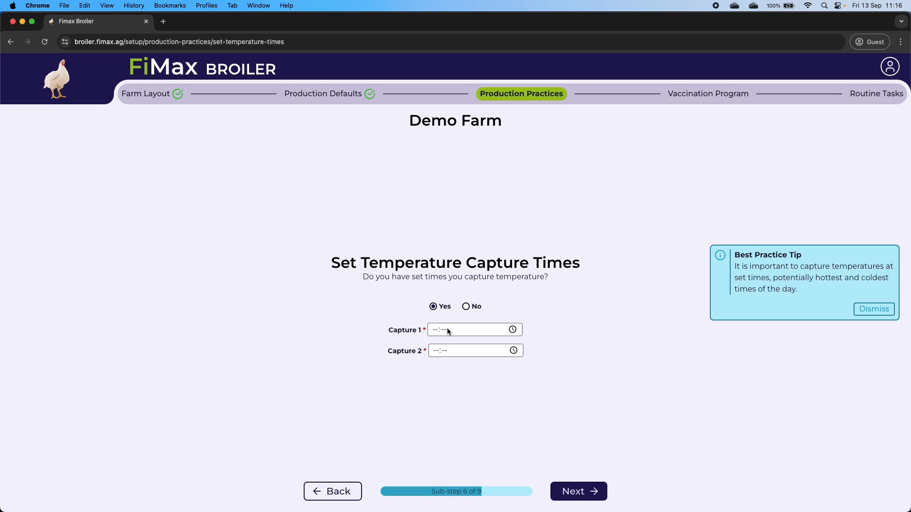
click(436, 332)
text(04:30)
key(Tab)
text(14)
click(534, 392)
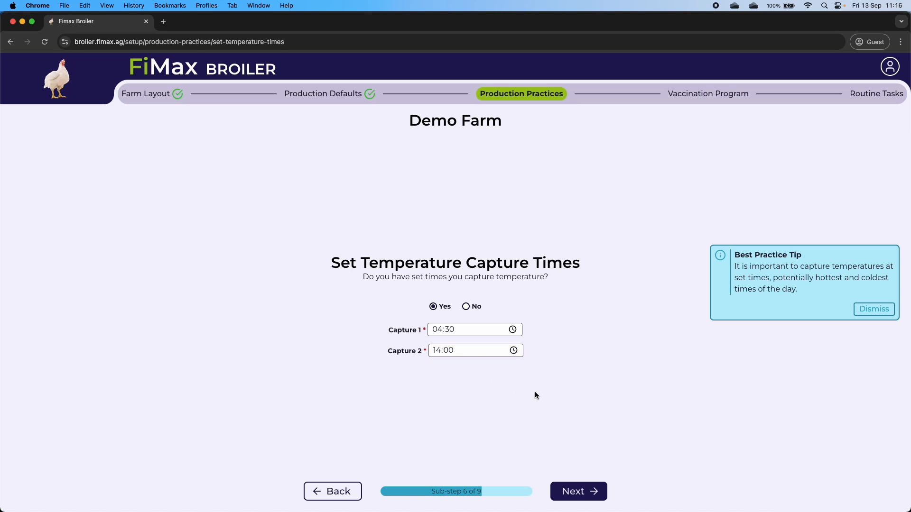
click(578, 496)
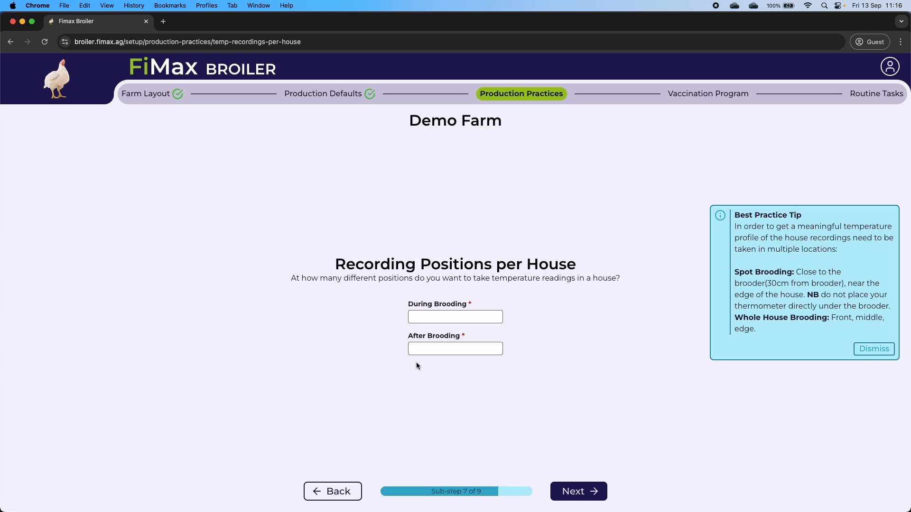
- Set recording positions per house to 3 during brooding and 3 after brooding
click(438, 317)
text(3)
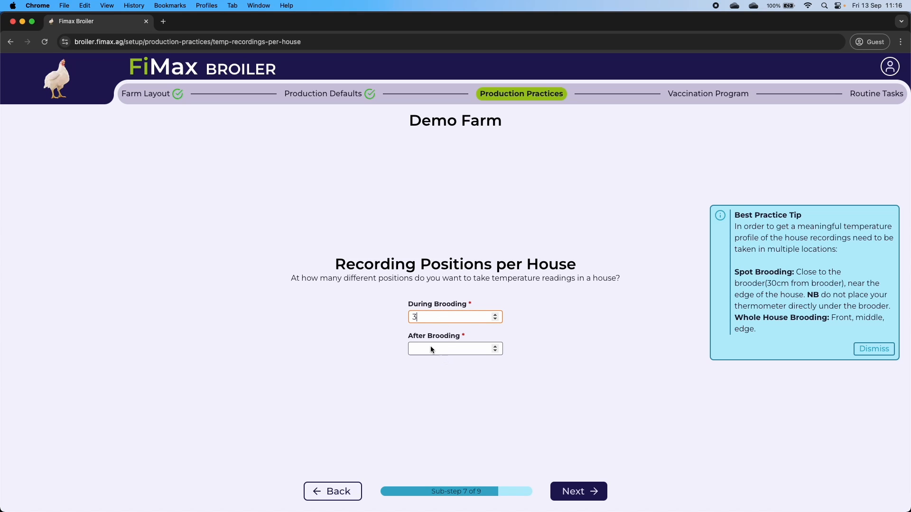
click(431, 348)
text(3)
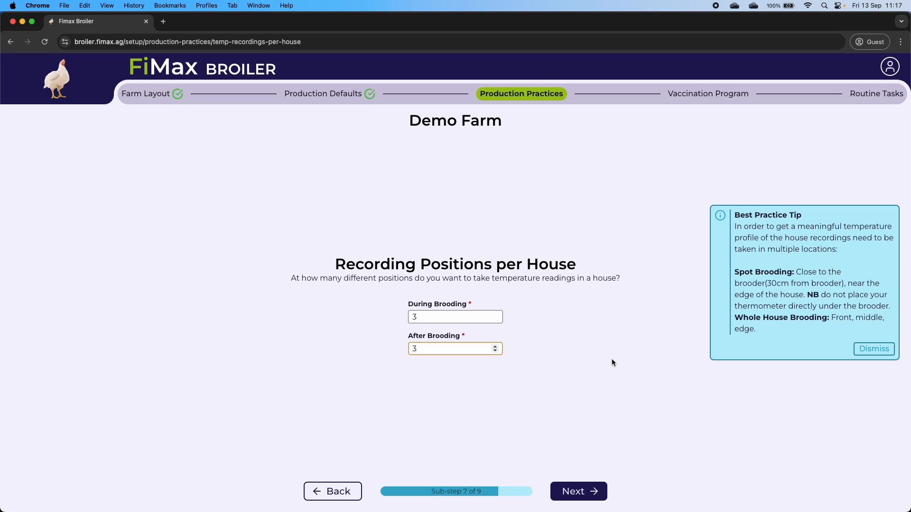
click(439, 317)
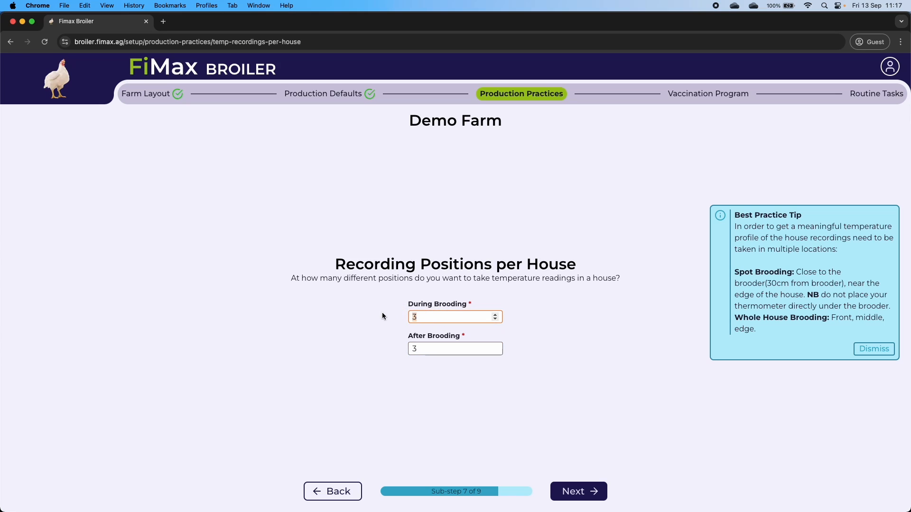
click(454, 328)
drag(429, 316, 398, 315)
click(589, 426)
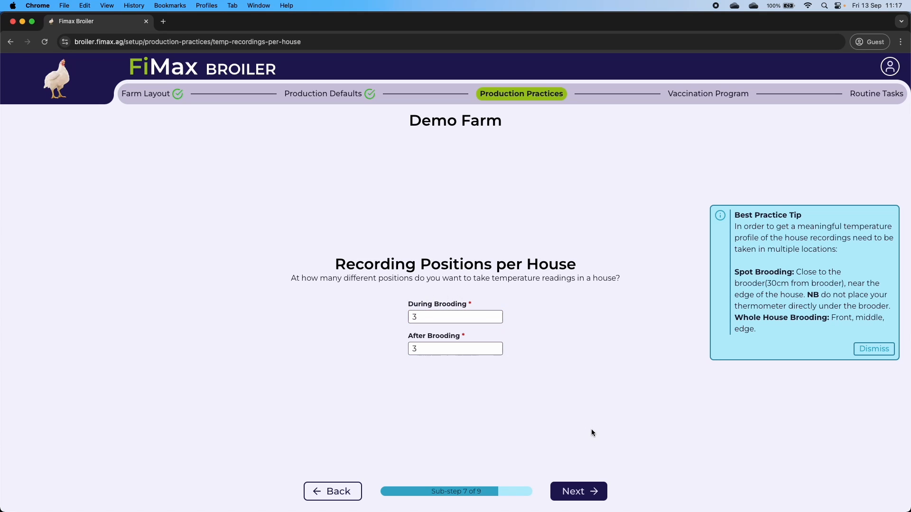
click(585, 492)
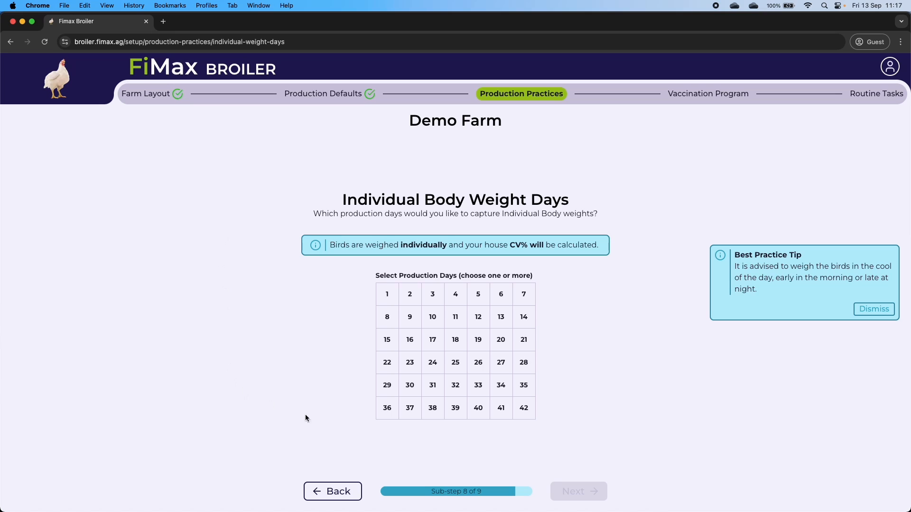
- Clear mistaken day picks (3, 13, 16, 21, 26) from the Individual Body Weight grid
click(437, 300)
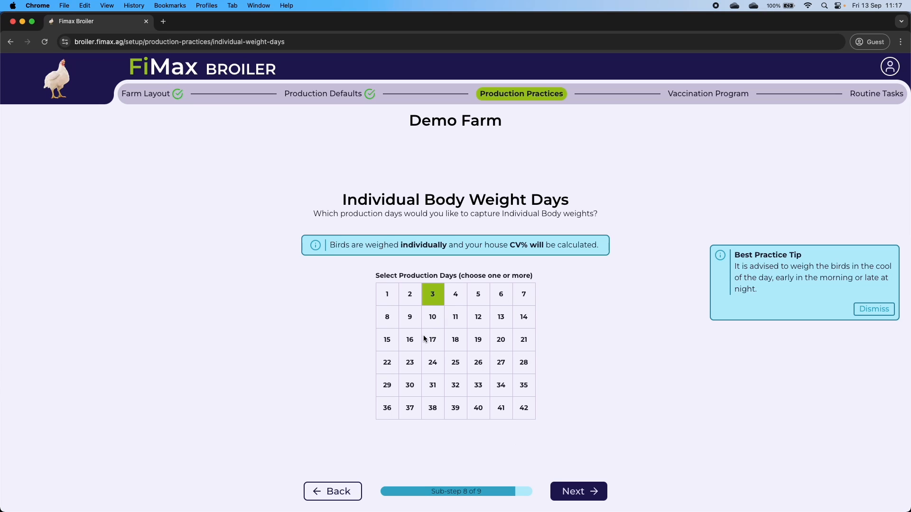
click(410, 339)
click(496, 312)
click(517, 340)
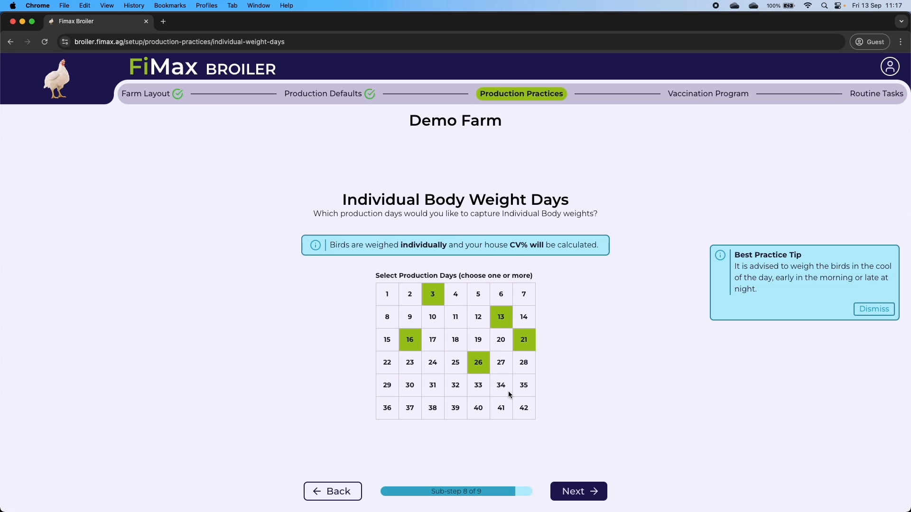
click(497, 387)
click(497, 387)
click(477, 362)
click(522, 339)
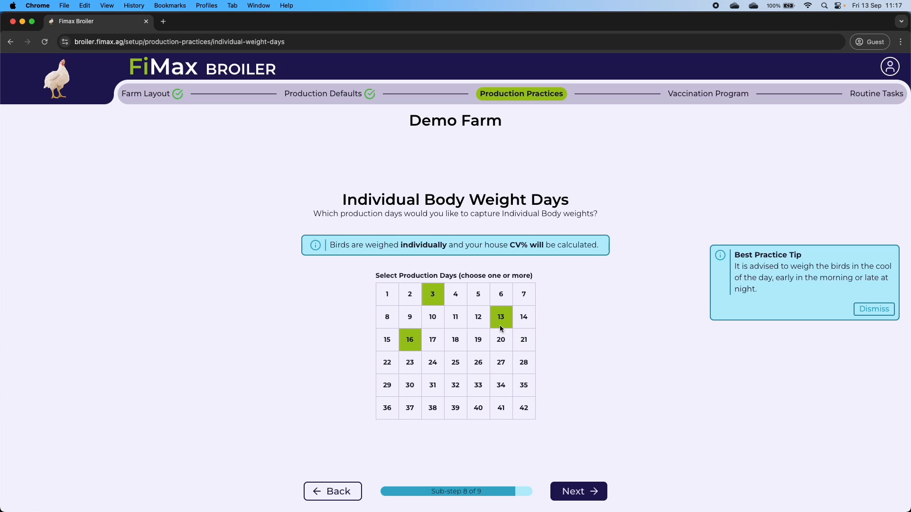
click(412, 335)
- Select individual weighing days 1, 7, 14, 21, 28 and 35
click(388, 296)
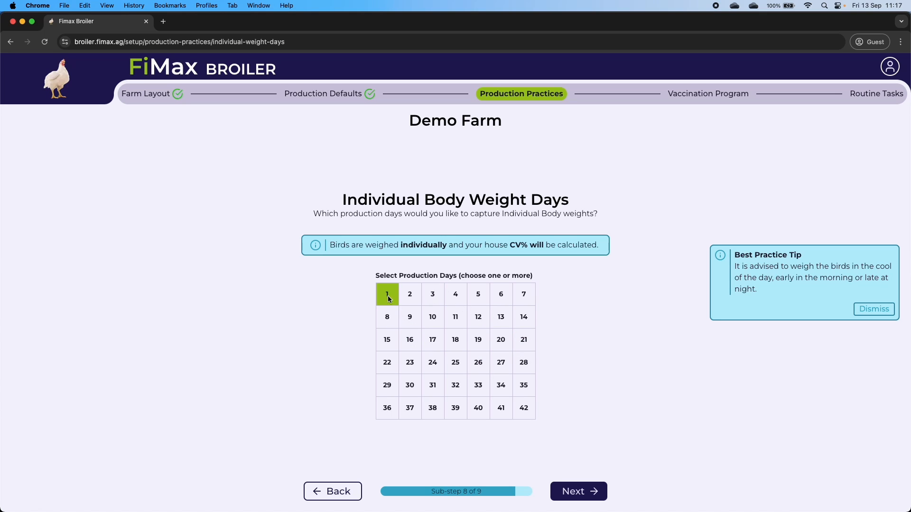
click(519, 298)
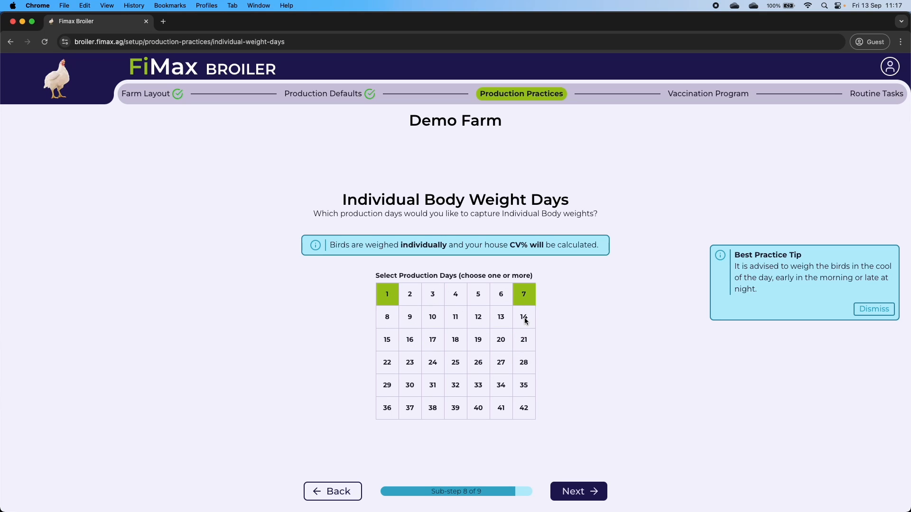
click(526, 326)
click(526, 339)
click(527, 363)
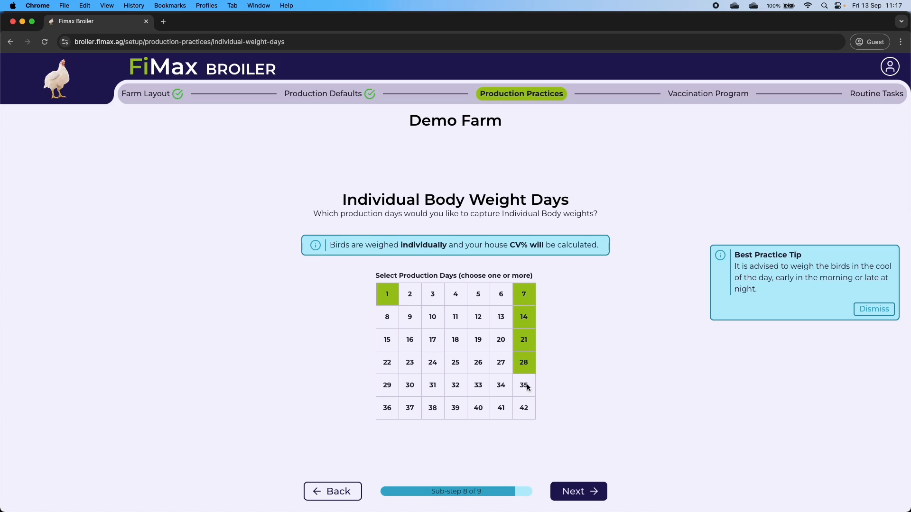
click(525, 385)
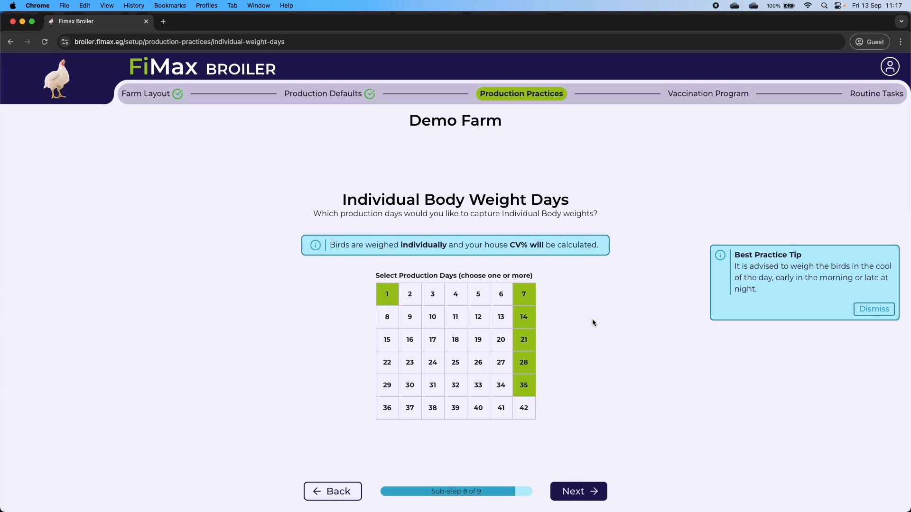
click(588, 495)
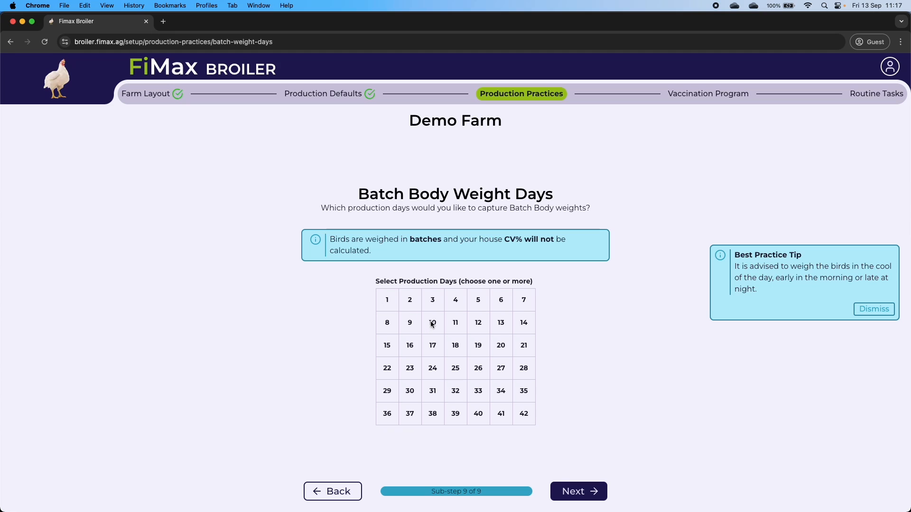
- Mark batch body weight days 11, 26, 30, 32 and 34
click(500, 392)
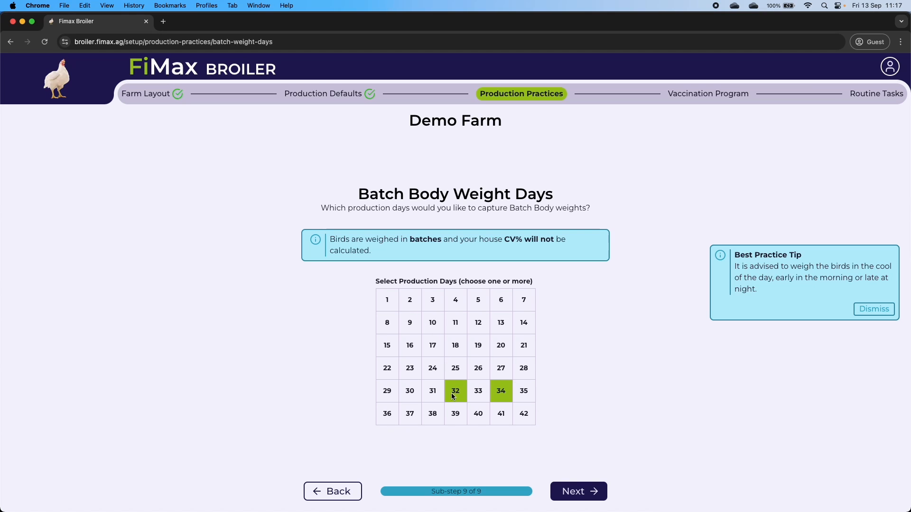
click(406, 393)
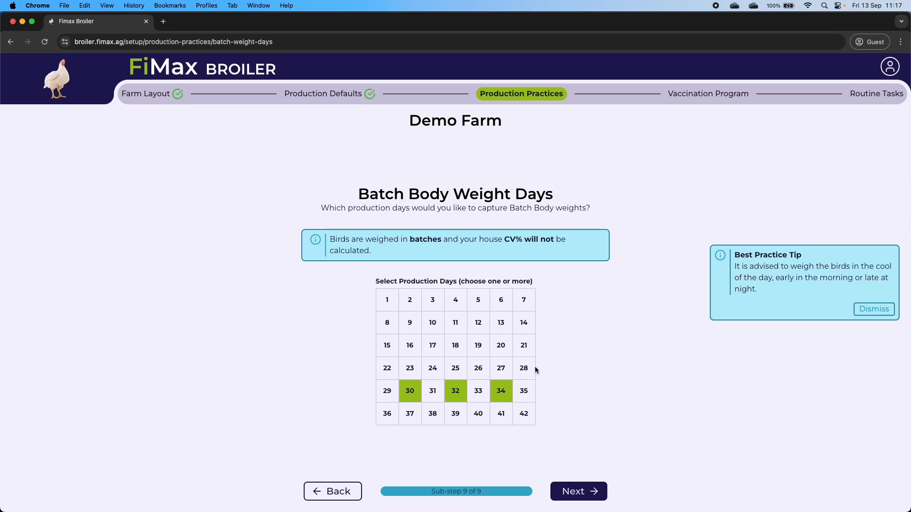
click(477, 369)
click(449, 328)
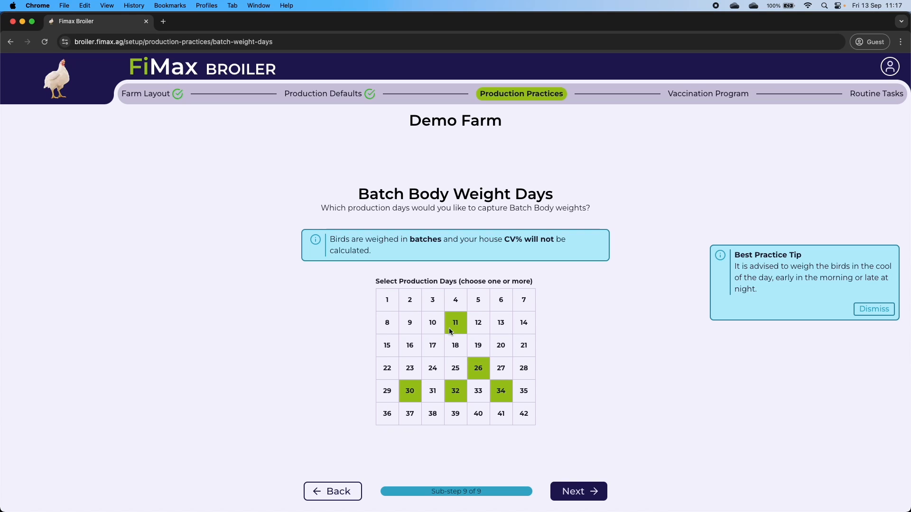
click(572, 498)
click(569, 497)
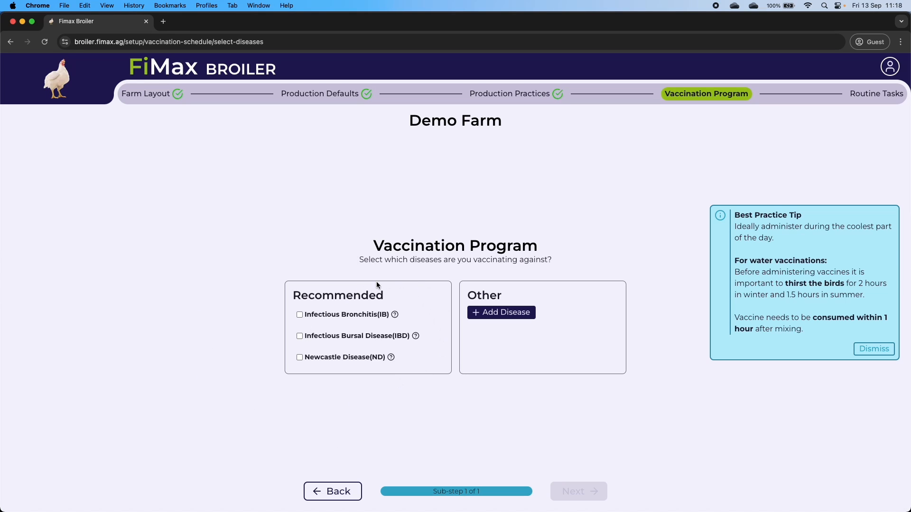
- Include Infectious Bronchitis, Infectious Bursal Disease and Newcastle Disease in the vaccination program
click(300, 315)
click(300, 336)
click(301, 356)
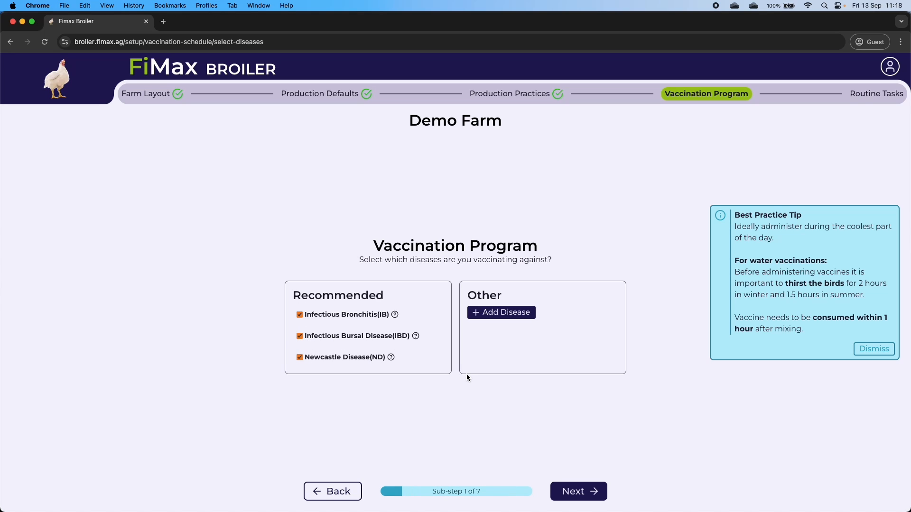
- Add an extra disease named 'Disease A'
mouse_move(414, 336)
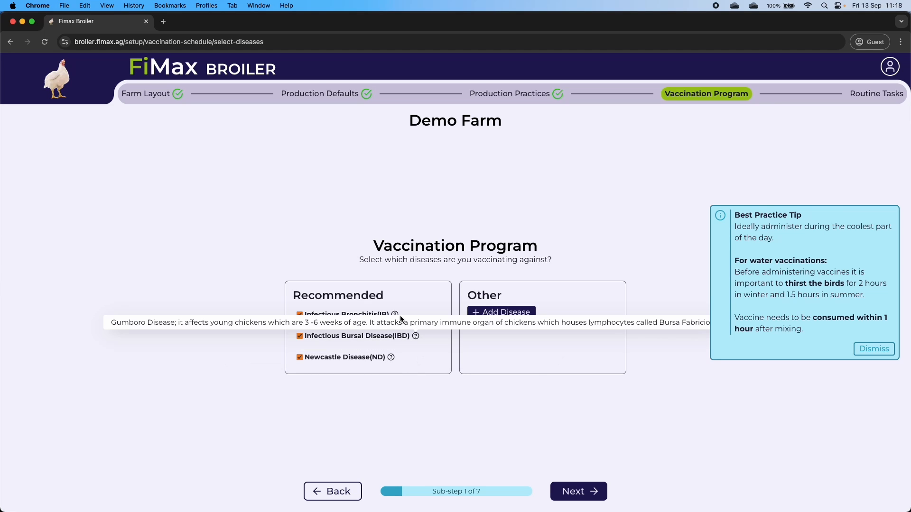
mouse_move(395, 317)
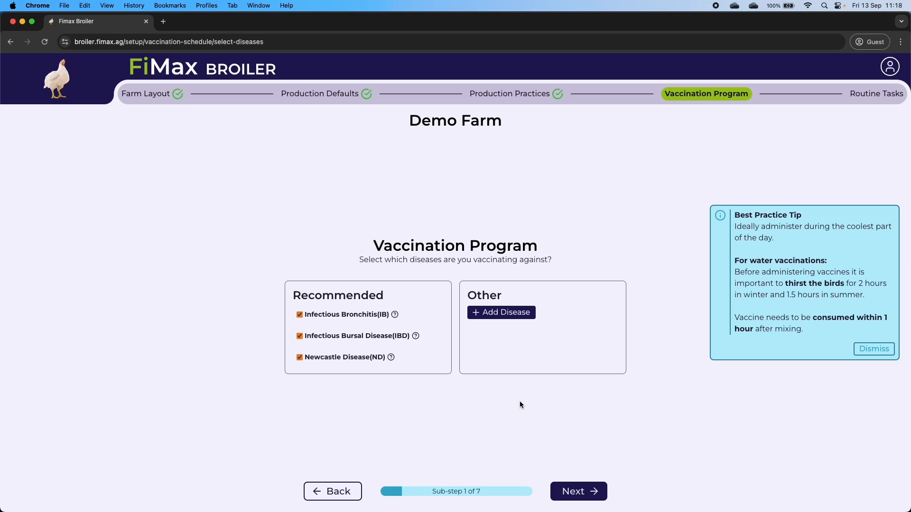
click(497, 315)
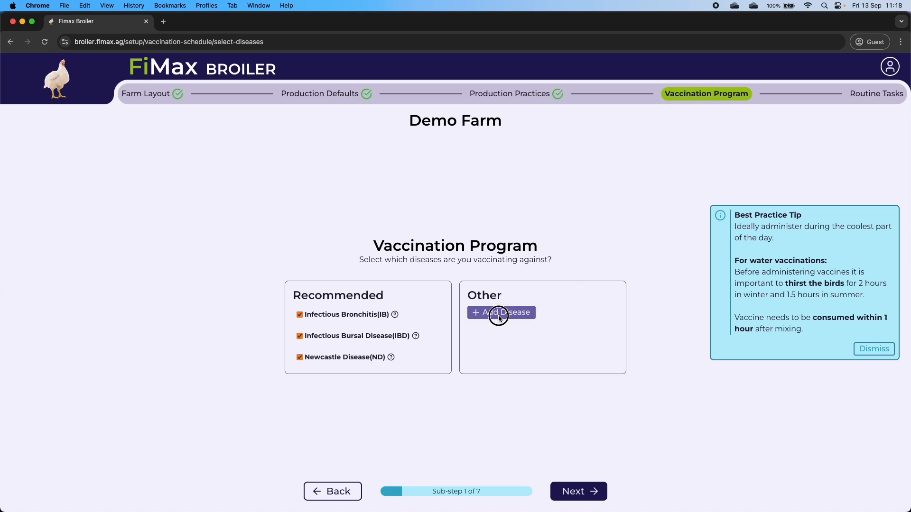
click(487, 325)
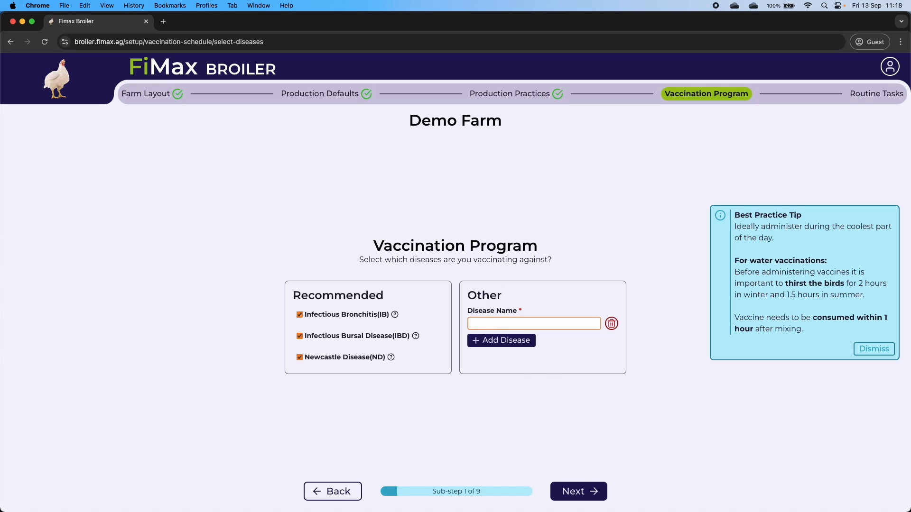
text(Disease A)
click(540, 401)
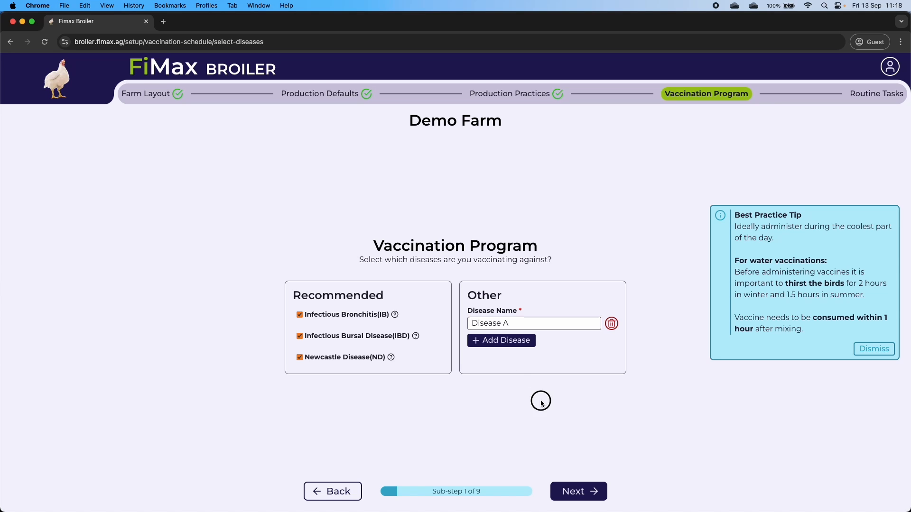
click(584, 494)
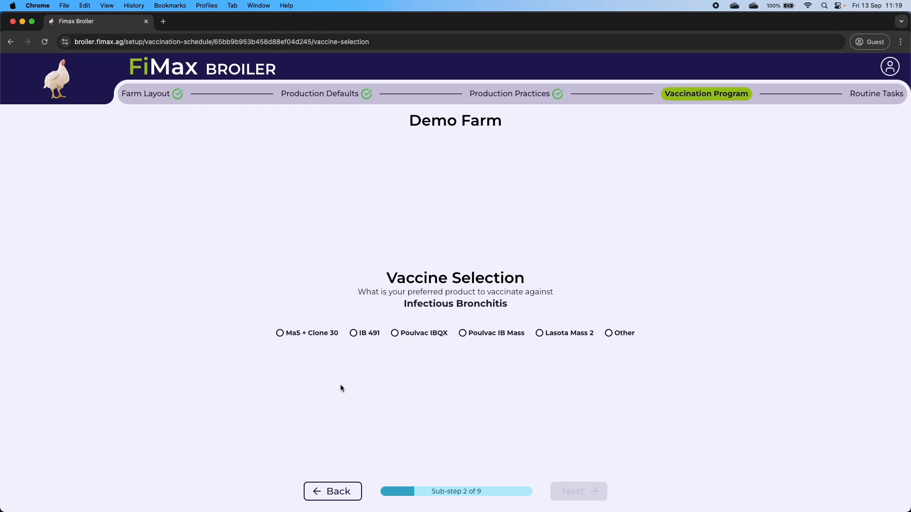
- Vaccinate against Infectious Bronchitis with Ma5 + Clone 30 on days 10 and 21
click(297, 335)
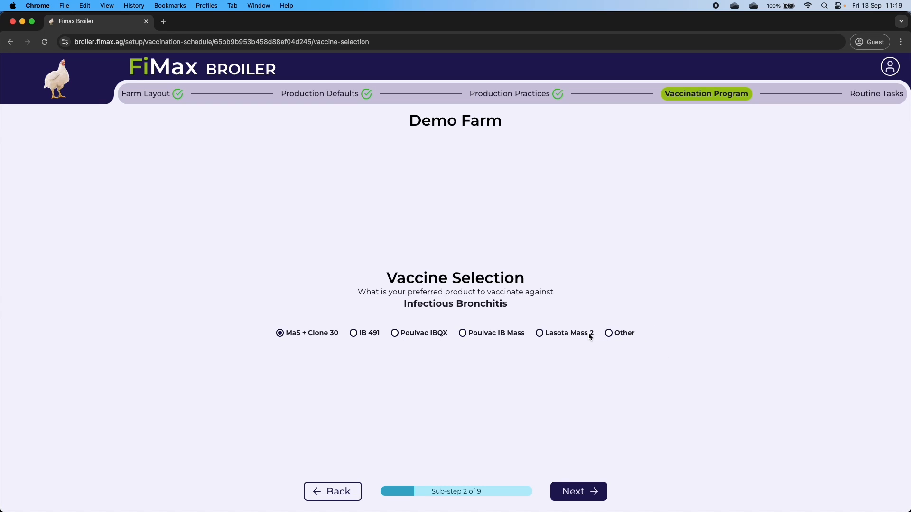
click(625, 334)
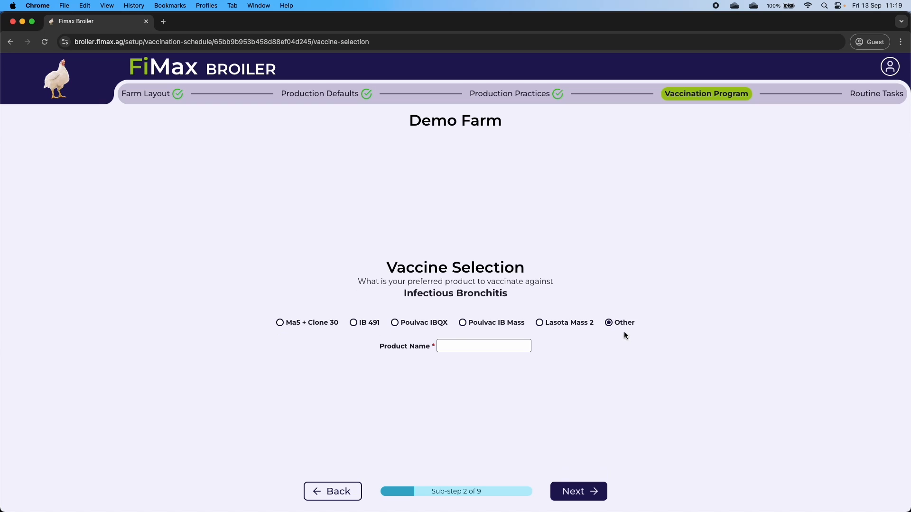
click(282, 322)
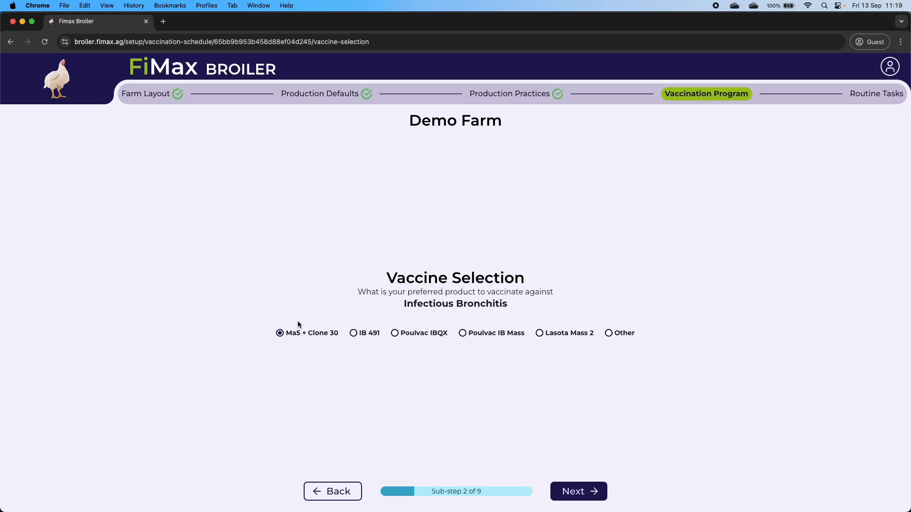
click(583, 495)
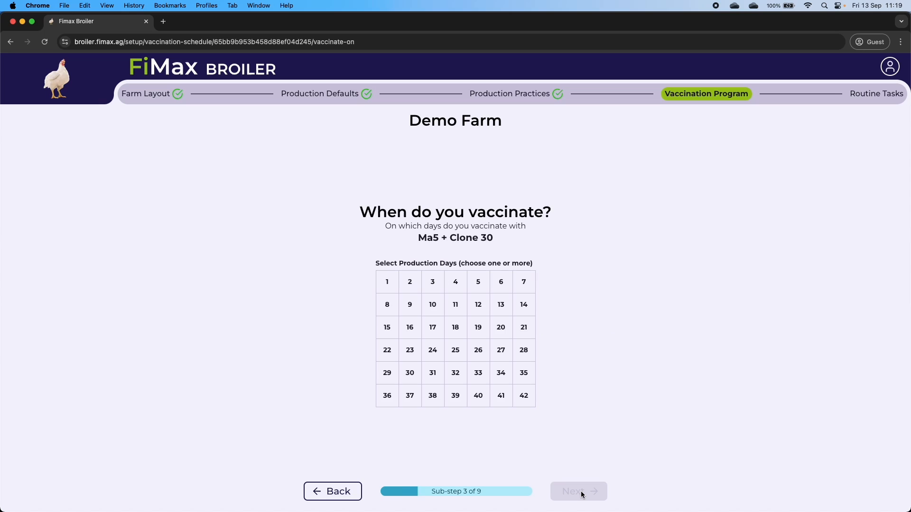
click(429, 311)
click(527, 333)
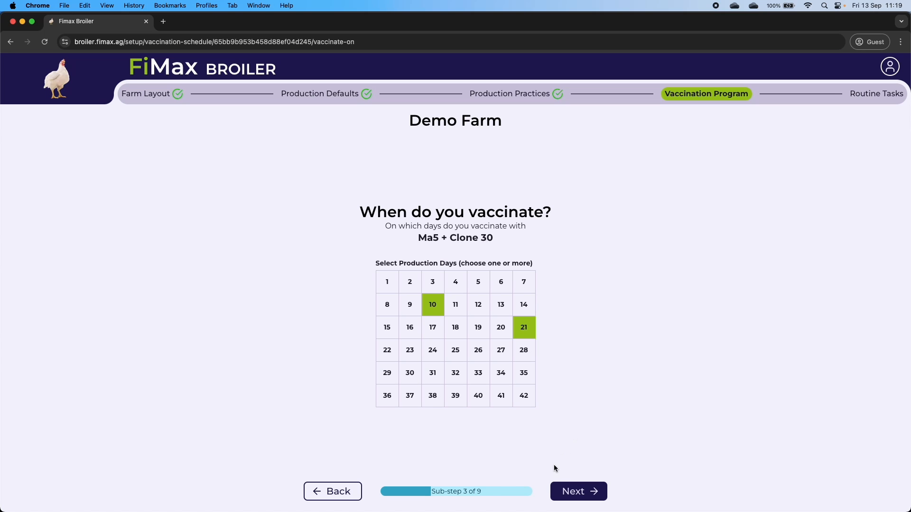
click(592, 496)
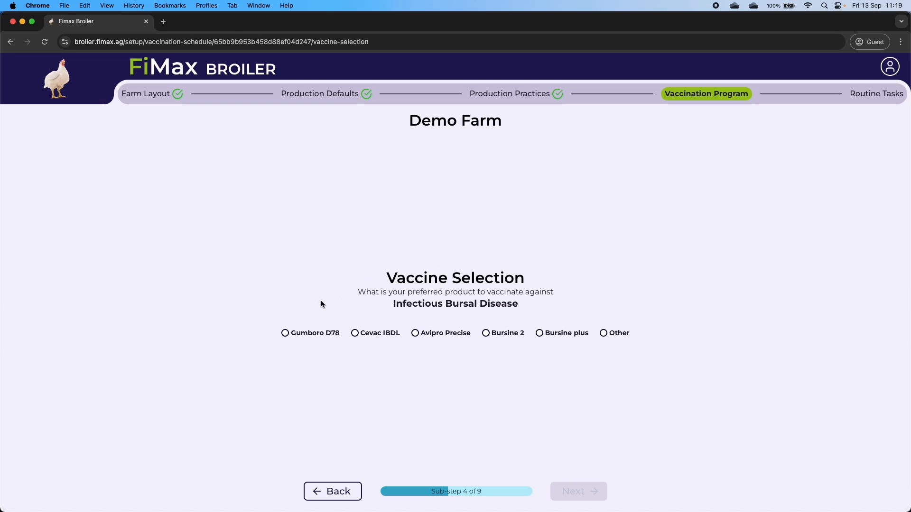
- Choose Bursine 2 for Infectious Bursal Disease on days 12 and 18
click(502, 335)
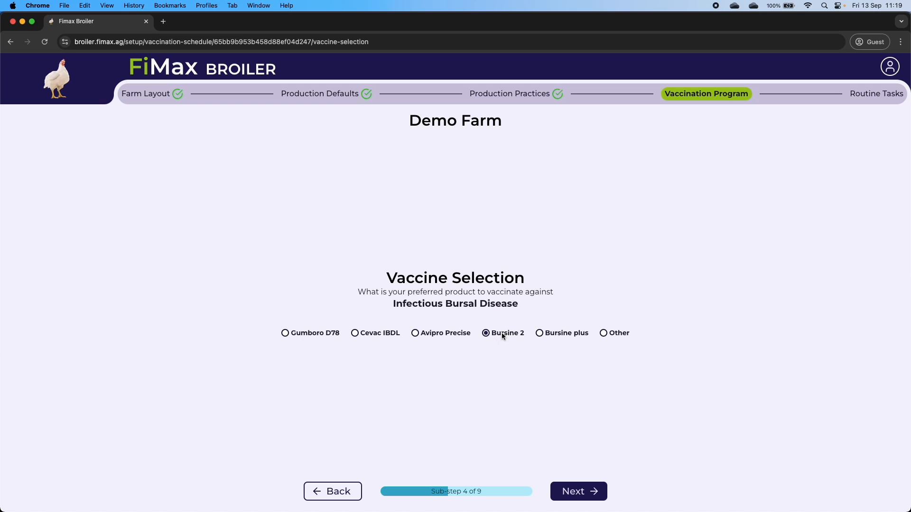
click(574, 492)
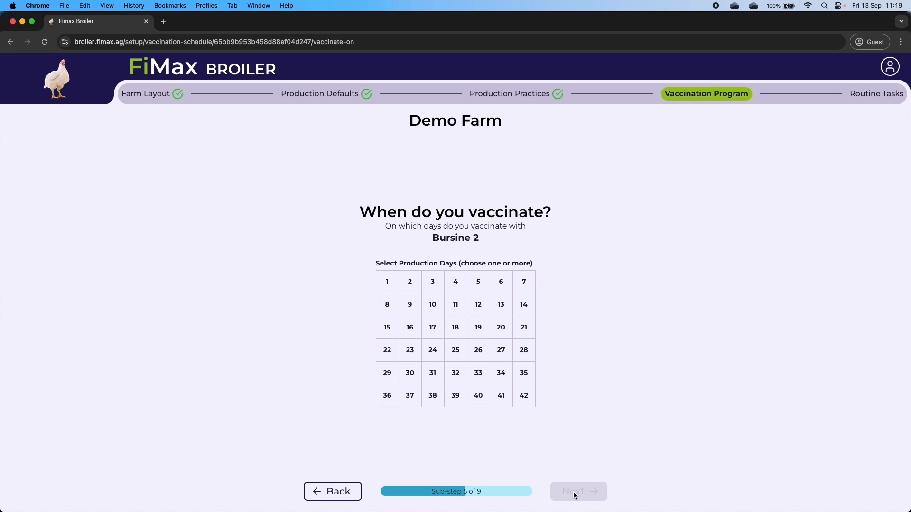
click(479, 308)
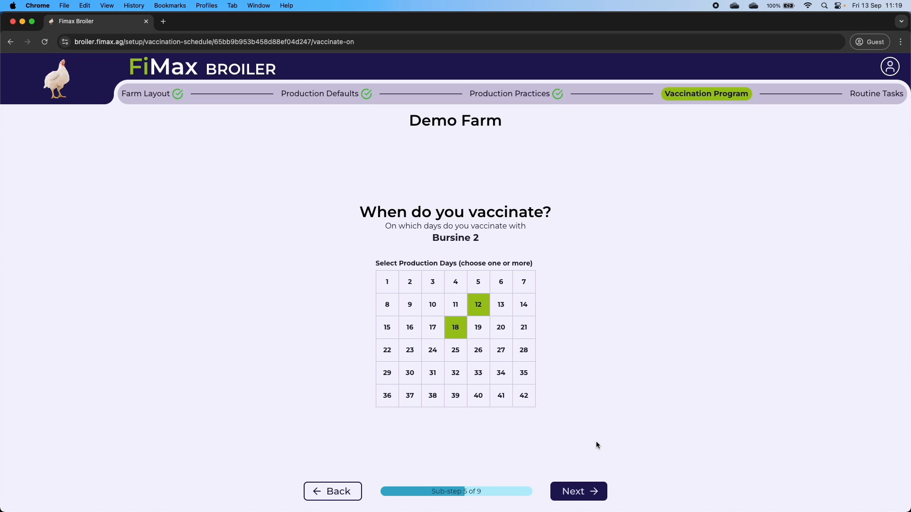
click(568, 490)
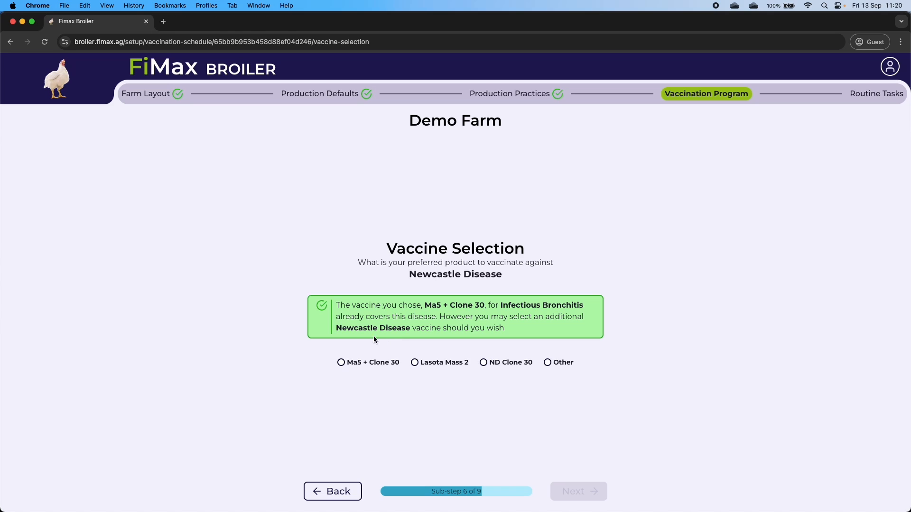
- Compare Newcastle Disease vaccine options and settle on Ma5 + Clone 30
click(350, 366)
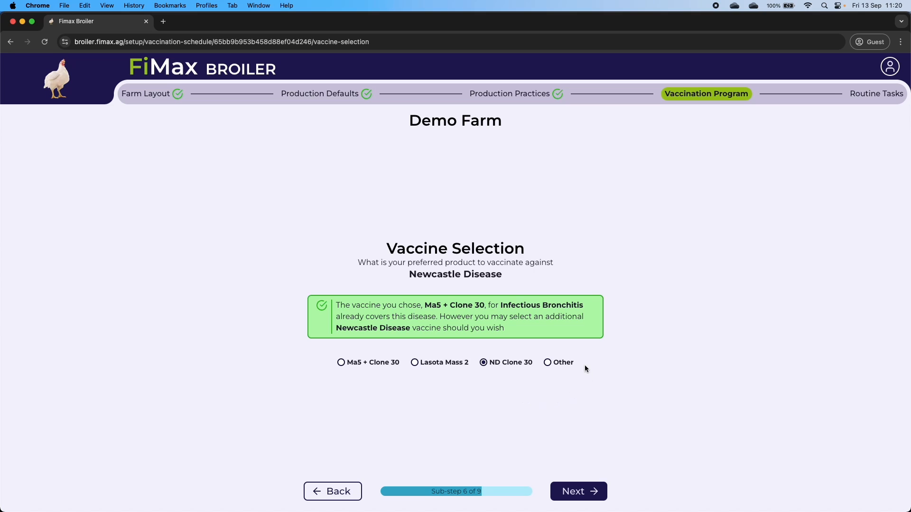
click(560, 364)
click(508, 354)
click(442, 363)
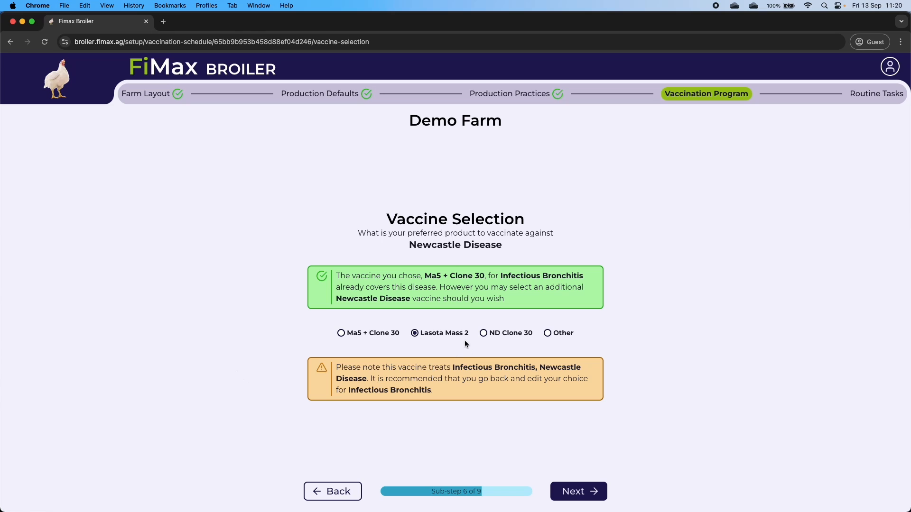
click(382, 332)
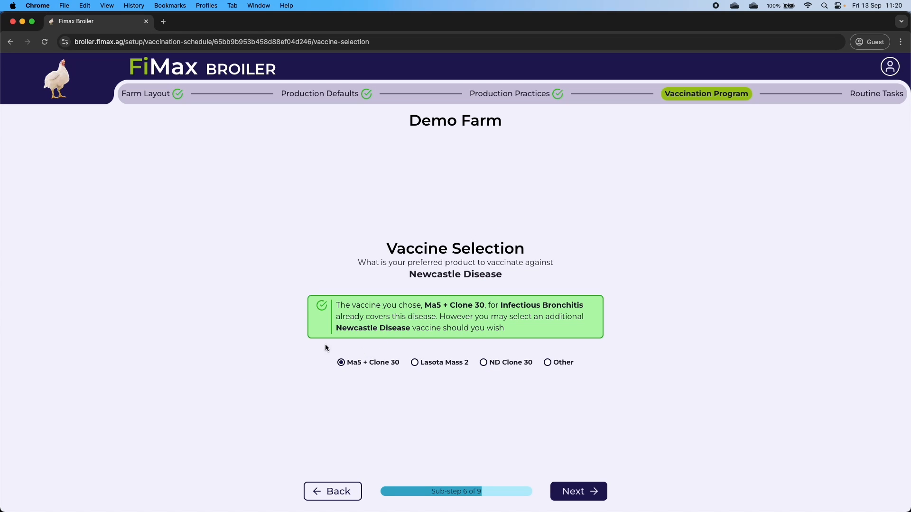
click(588, 493)
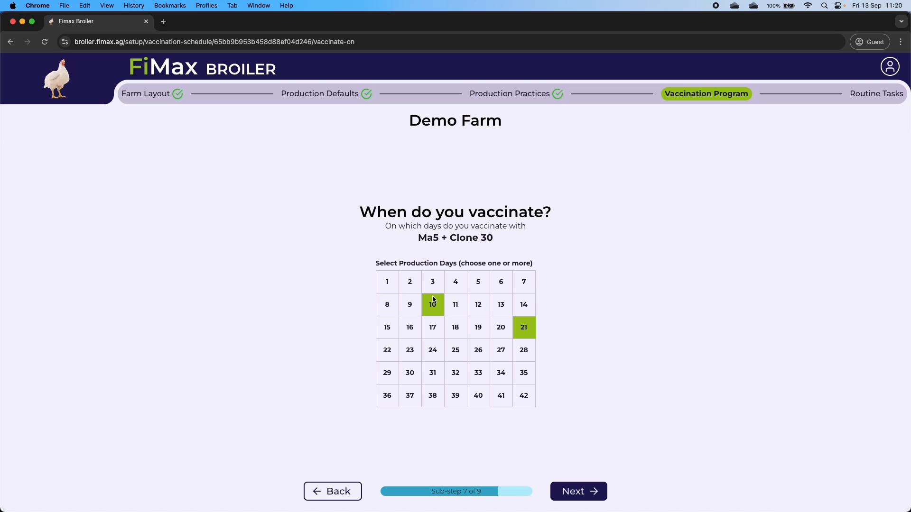
- Enter Product A as the Disease A vaccine on day 16 and save the vaccination program
click(577, 496)
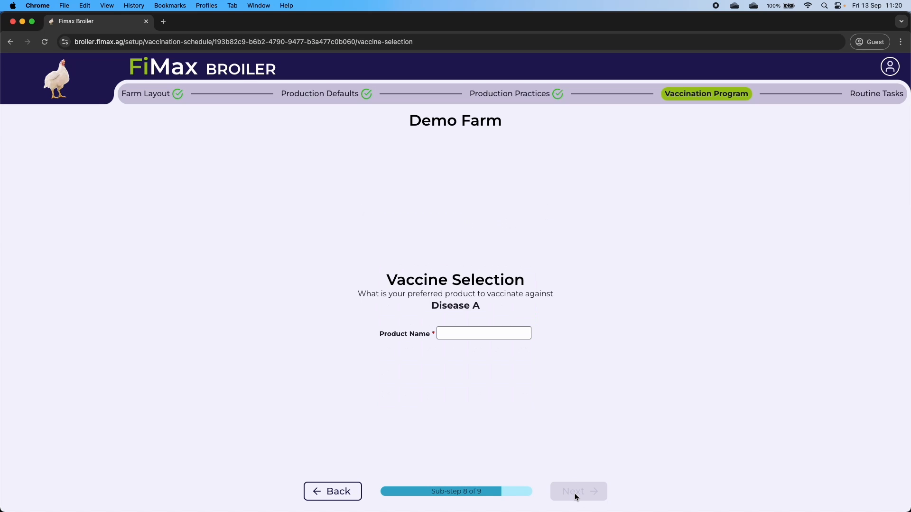
click(466, 334)
text(Pro)
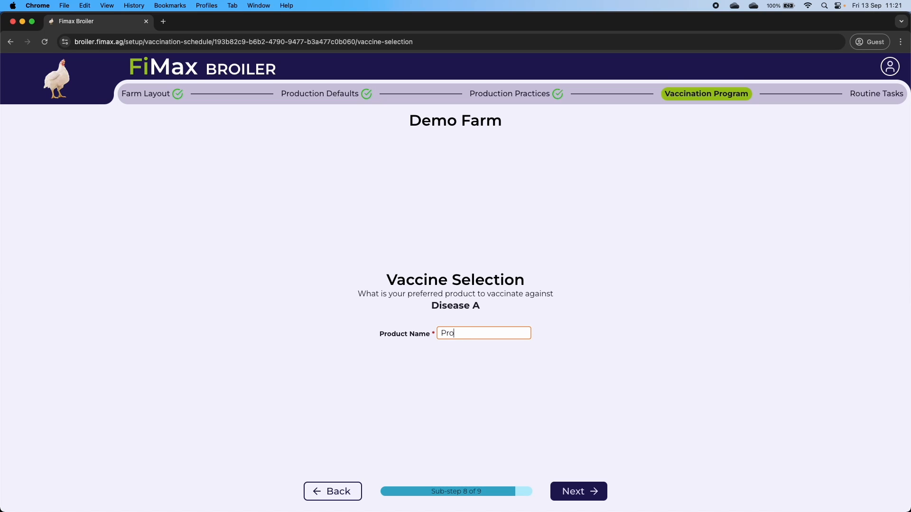
text(duct A)
click(576, 492)
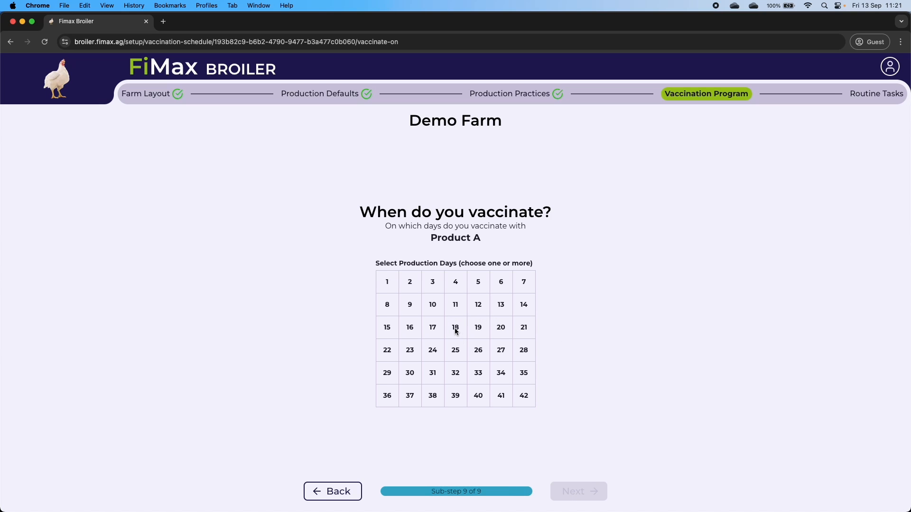
click(407, 333)
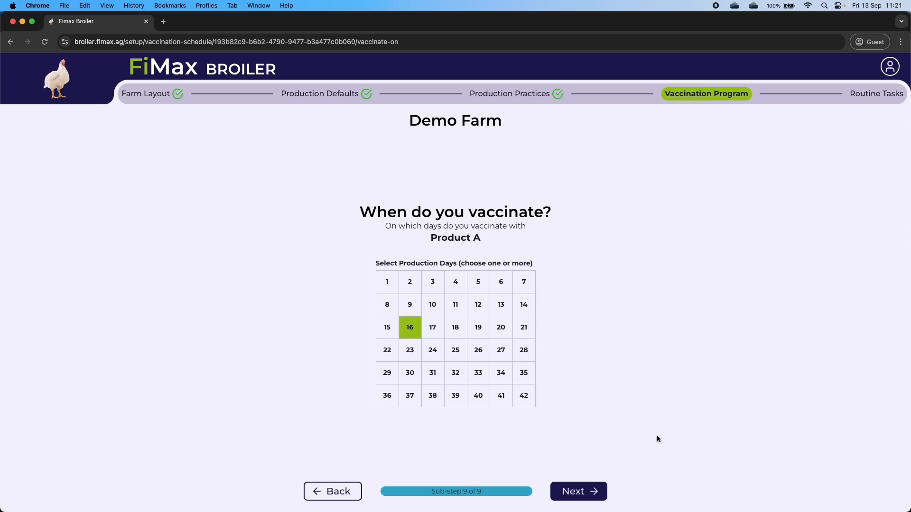
click(584, 491)
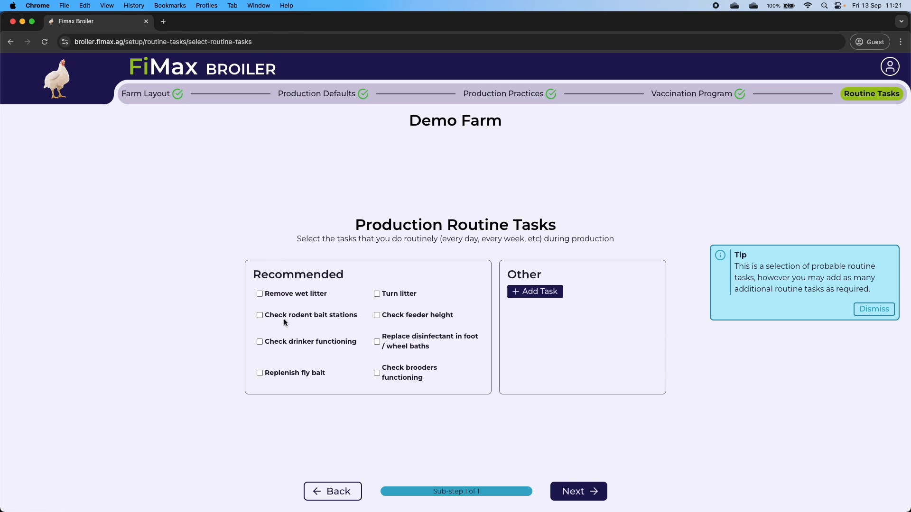
- Tick all eight recommended routine tasks, from Remove wet litter to Turn litter
click(277, 295)
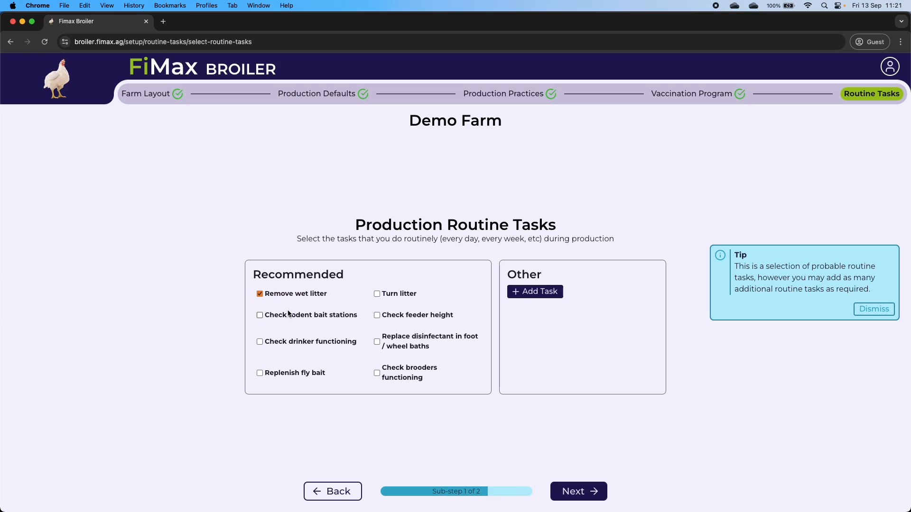
click(288, 316)
click(290, 342)
click(287, 373)
click(393, 370)
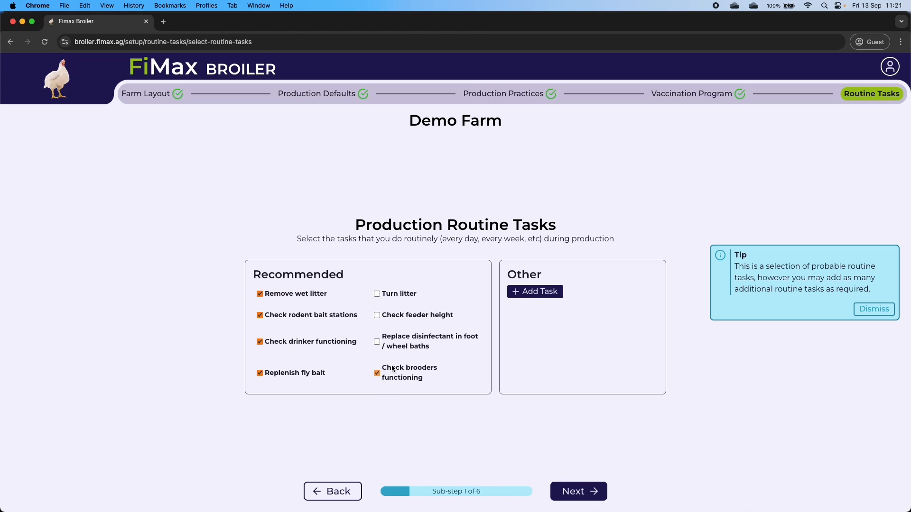
click(391, 339)
click(394, 315)
click(394, 294)
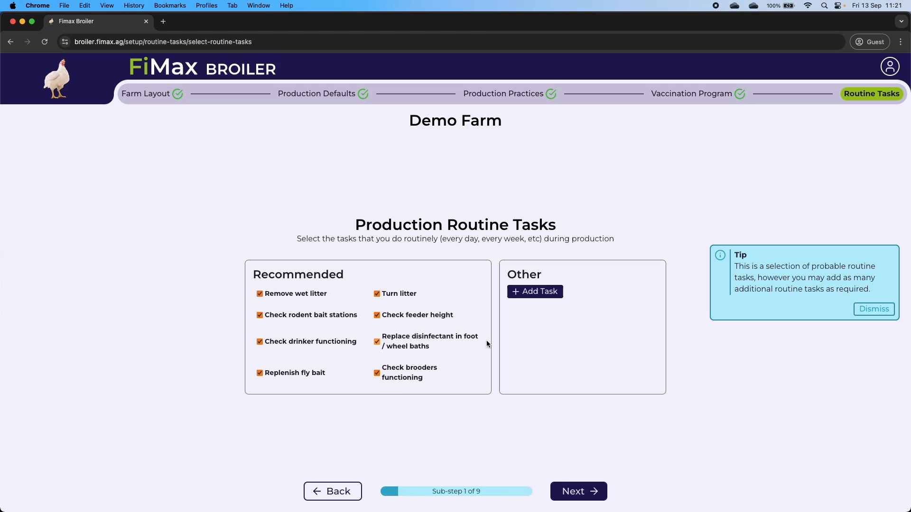
- Add two custom routine tasks under Other named 'Task 1' and 'Task 2'
click(526, 292)
click(525, 303)
text(Task)
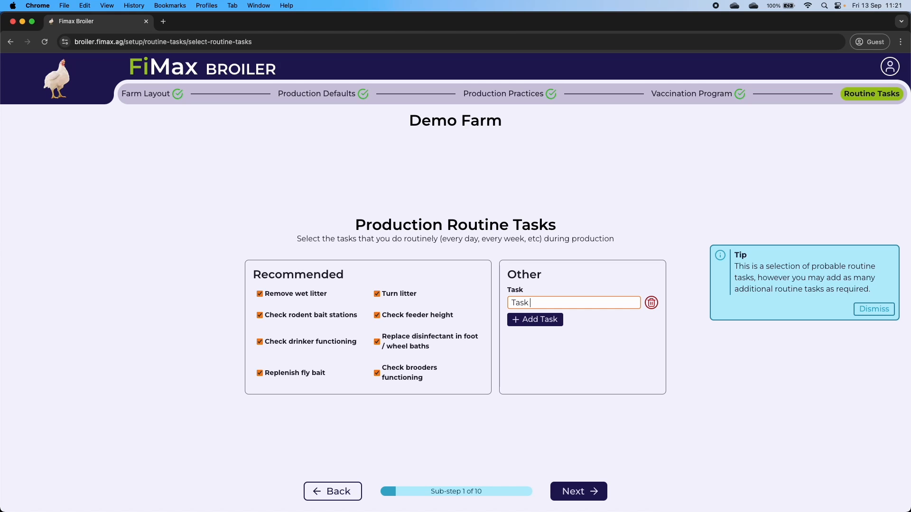
text( 1)
click(533, 320)
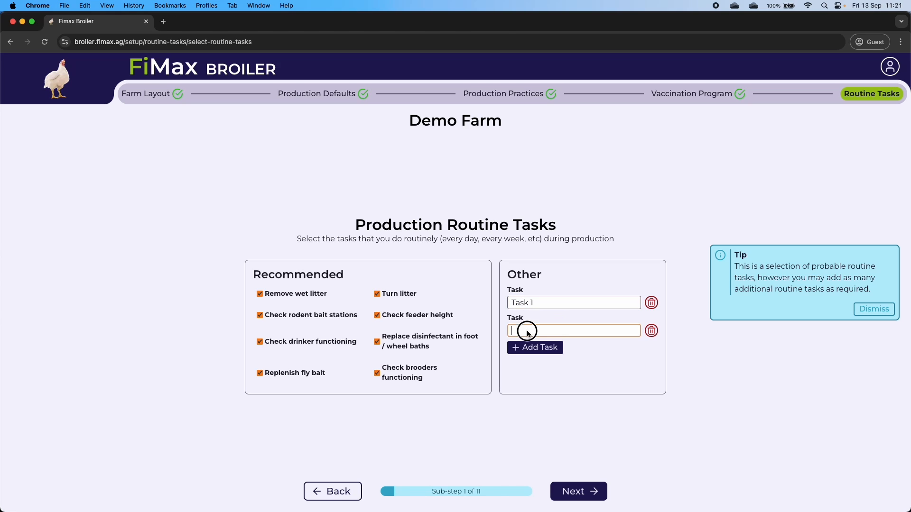
click(527, 330)
text(Task 2)
click(632, 240)
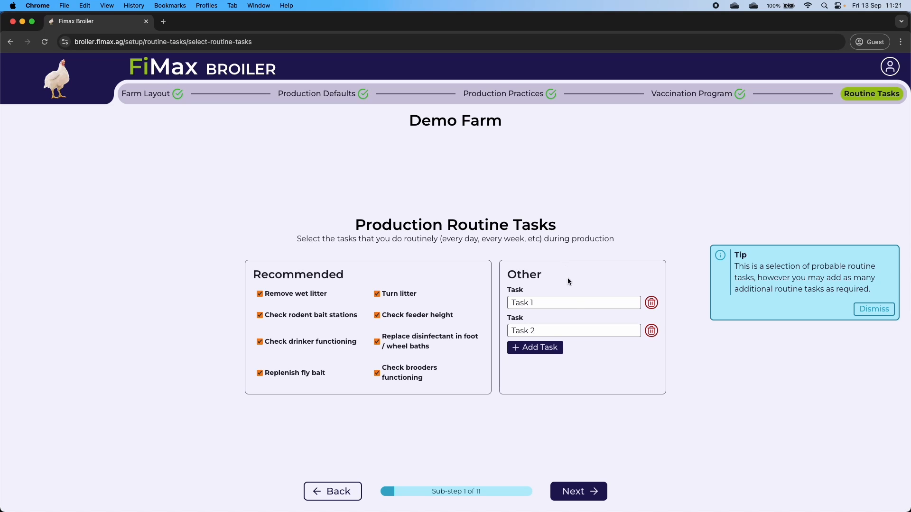
- Schedule Remove wet litter daily with the instruction 'Replace with fresh dry litter'
click(579, 491)
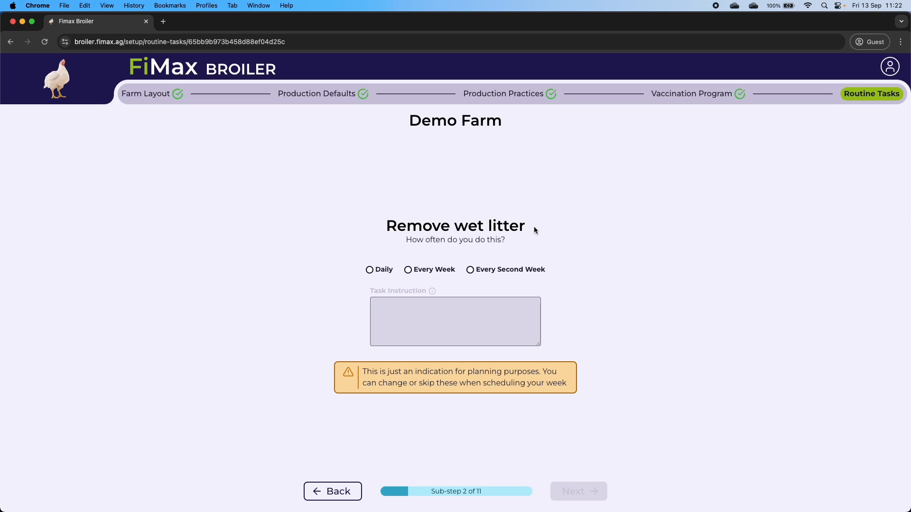
click(387, 274)
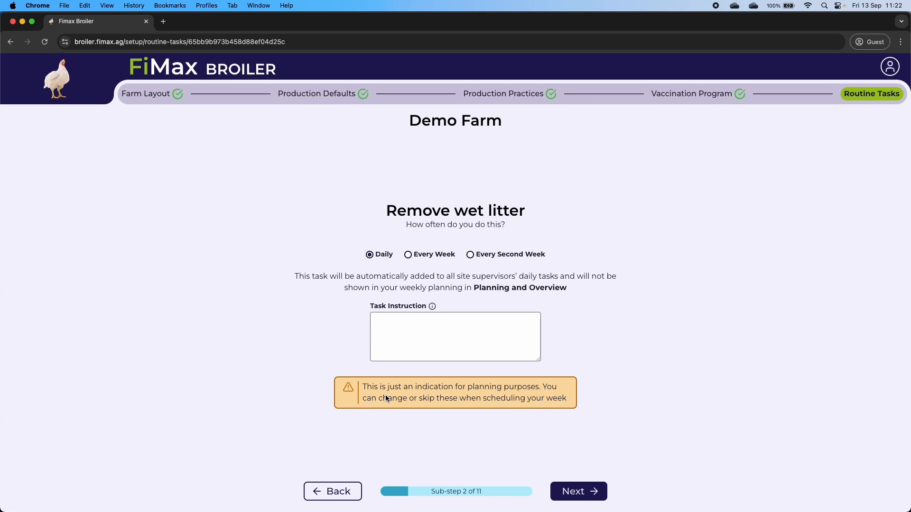
click(411, 332)
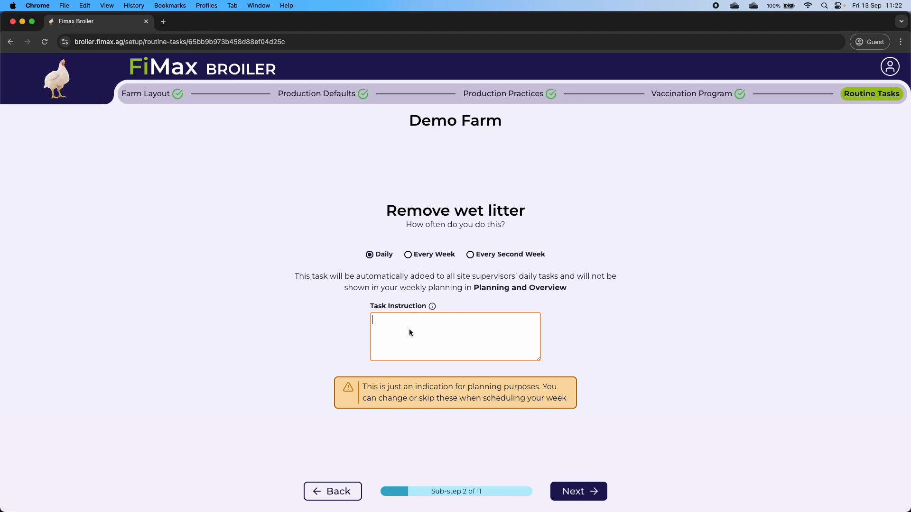
text(Replace with fresh dry litter)
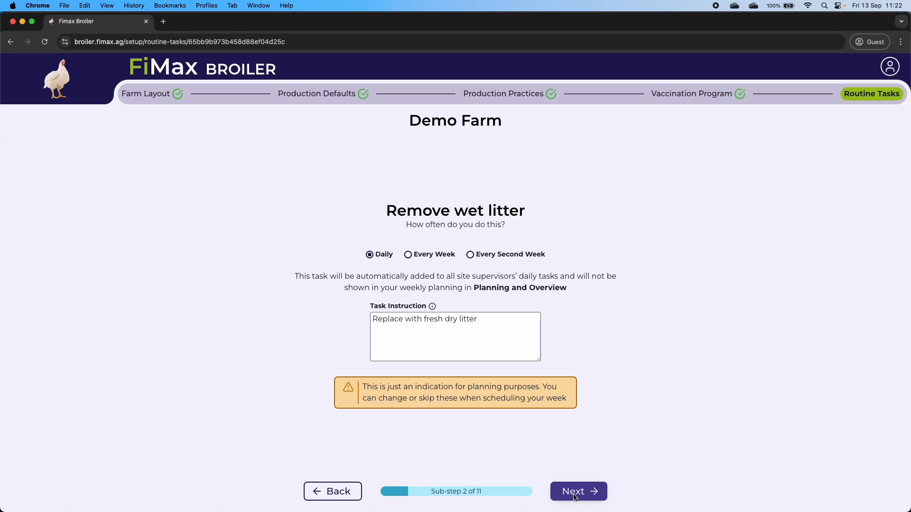
drag(477, 319, 366, 313)
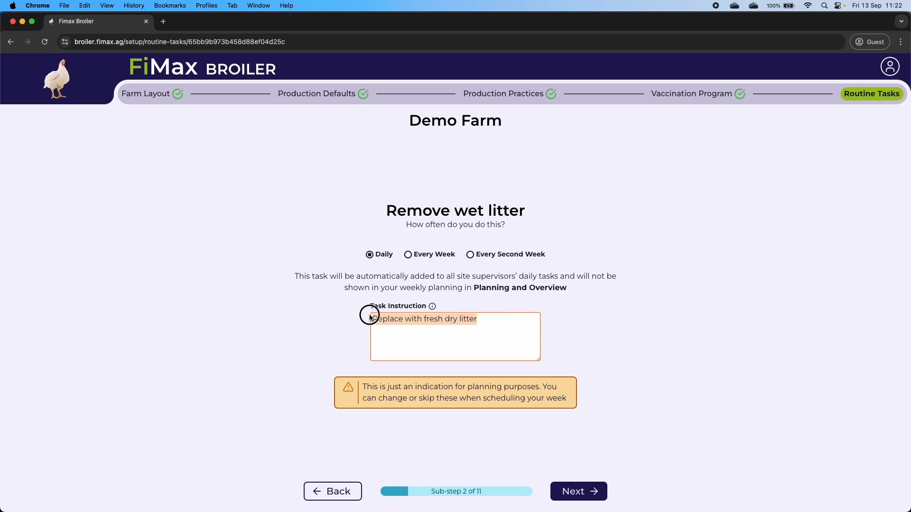
click(614, 318)
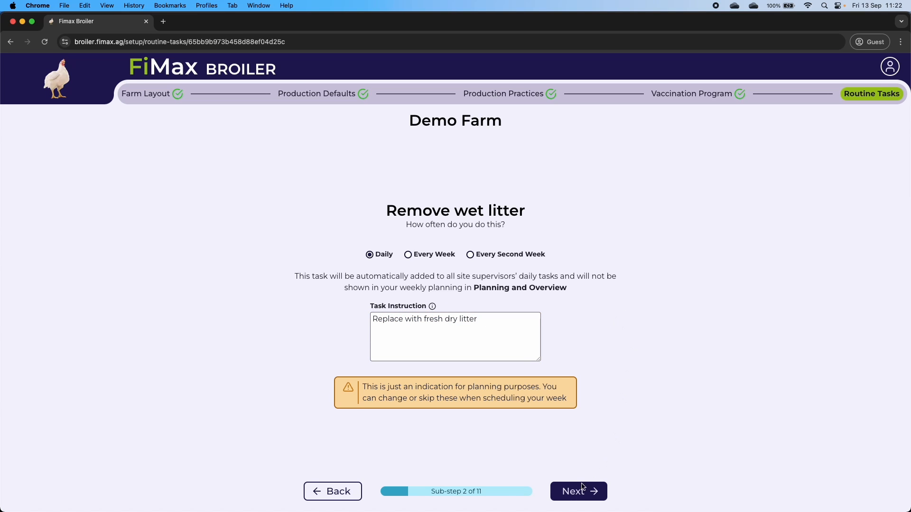
click(568, 494)
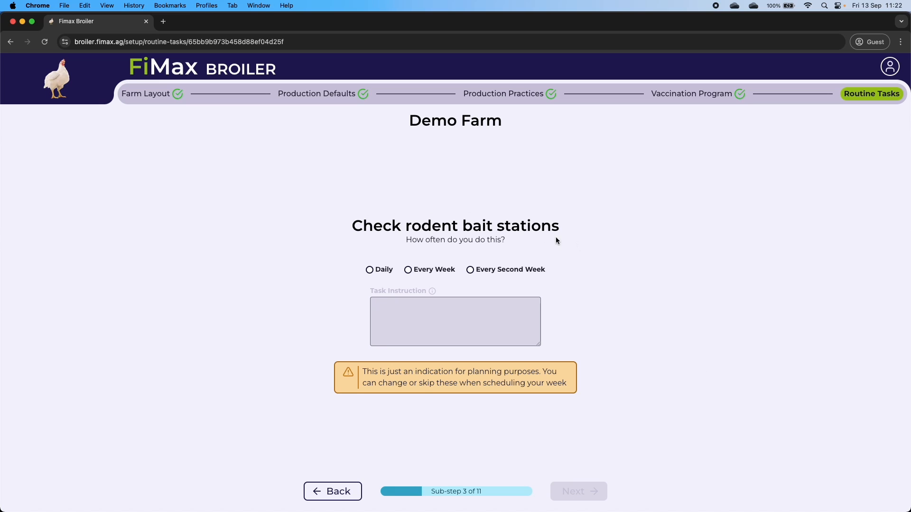
- Schedule rodent bait station checks weekly on Tuesday and Friday, and drinker checks daily
click(423, 270)
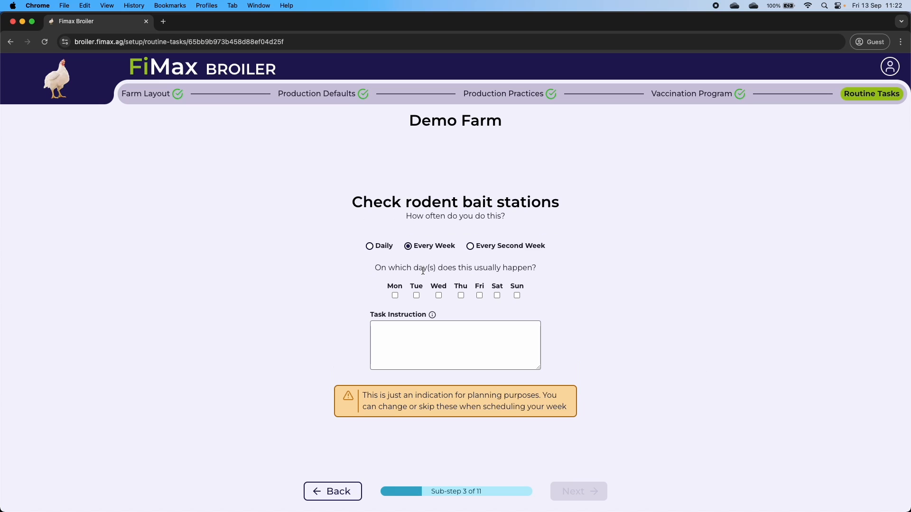
click(417, 295)
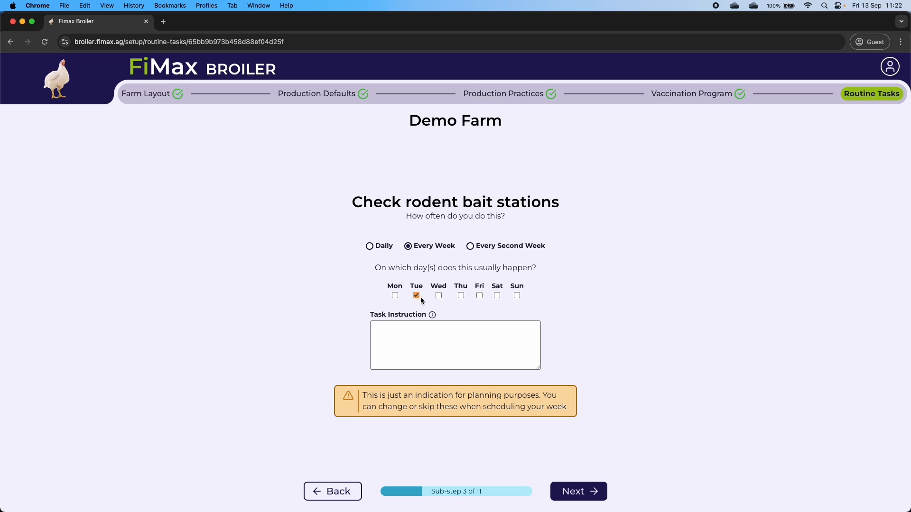
click(481, 295)
click(573, 498)
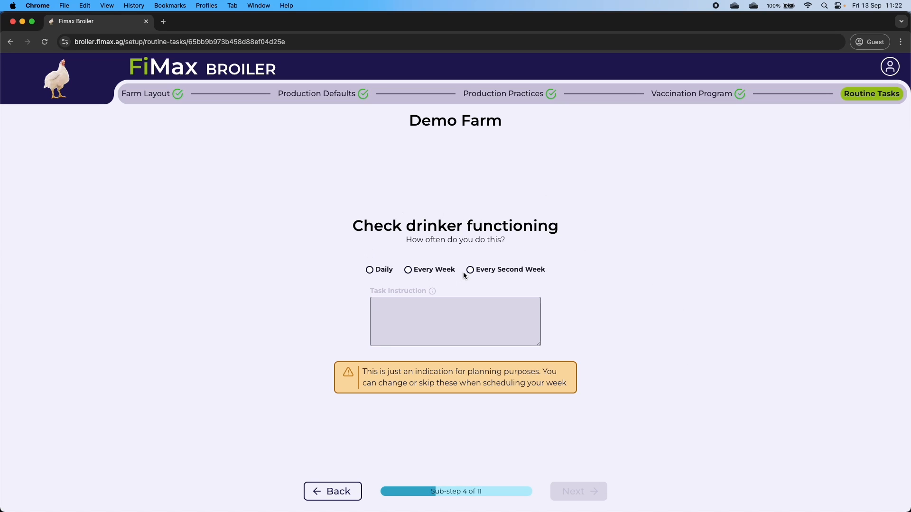
click(385, 271)
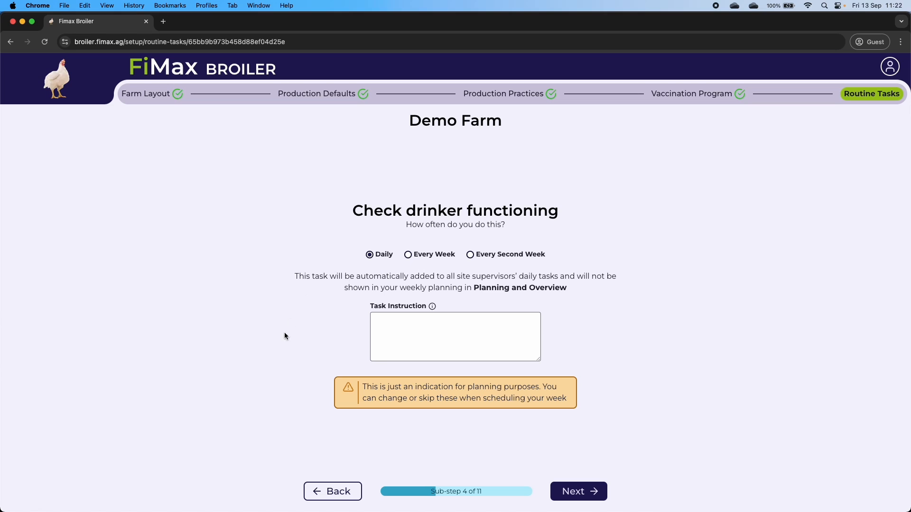
- Set fly bait replenishment every second week on Wednesday and brooder checks daily
click(587, 494)
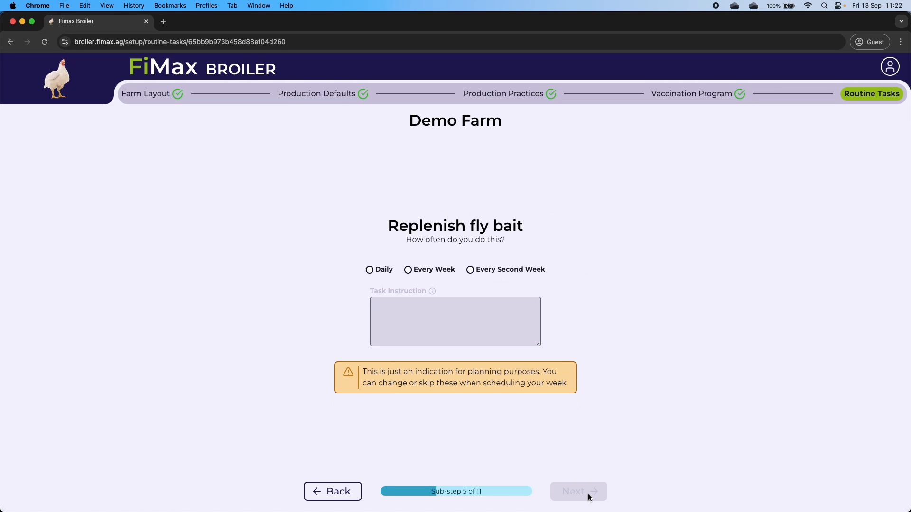
click(490, 271)
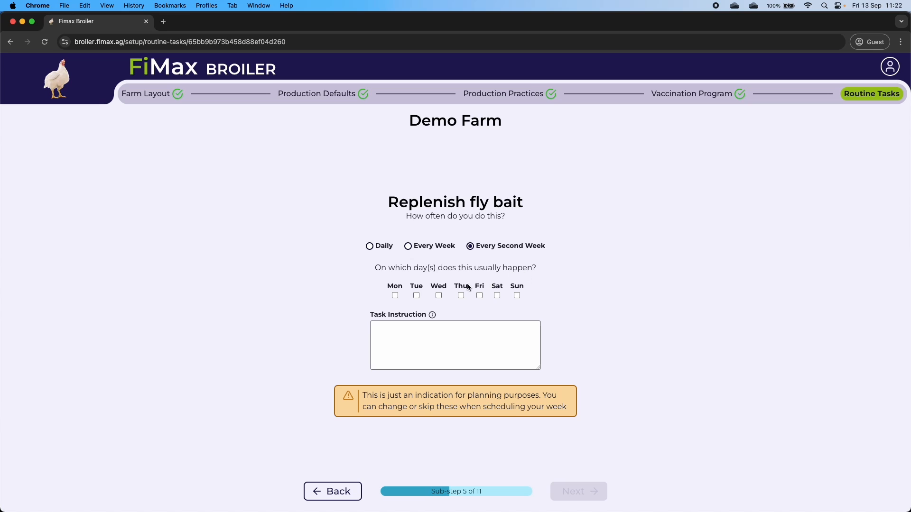
click(439, 295)
click(578, 499)
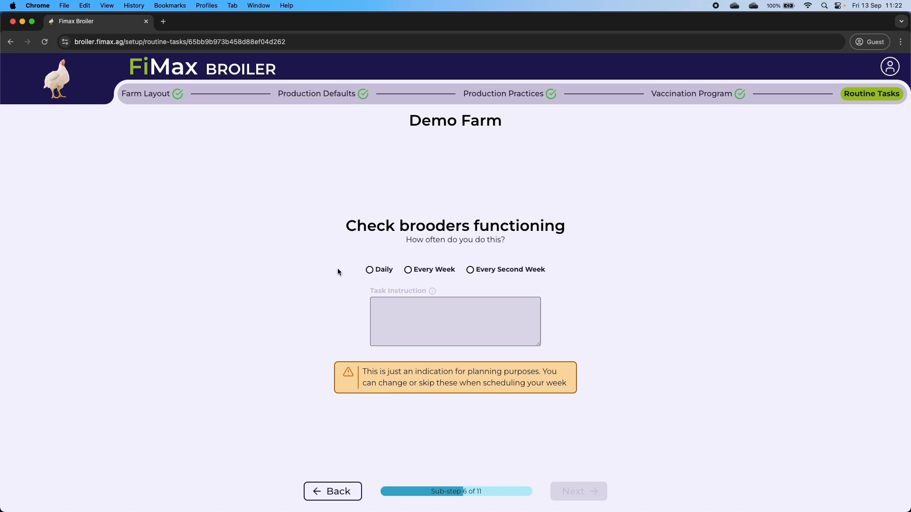
click(392, 272)
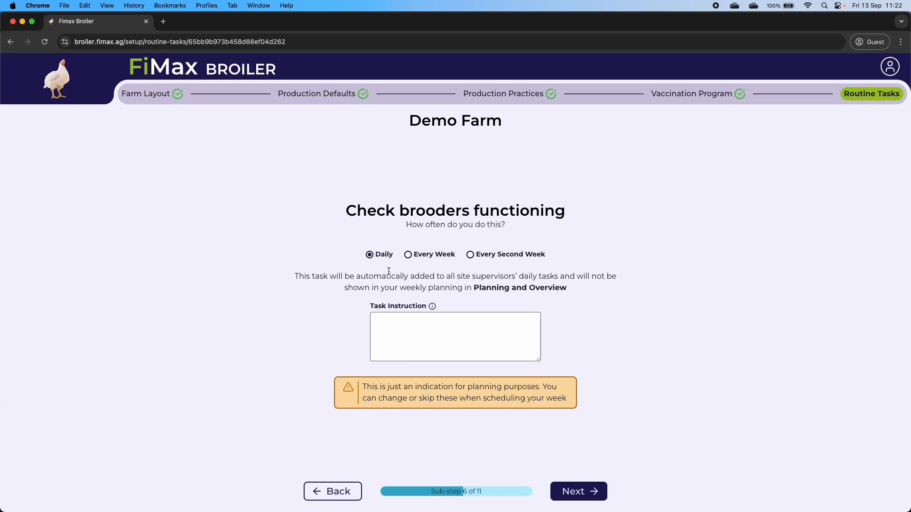
click(588, 491)
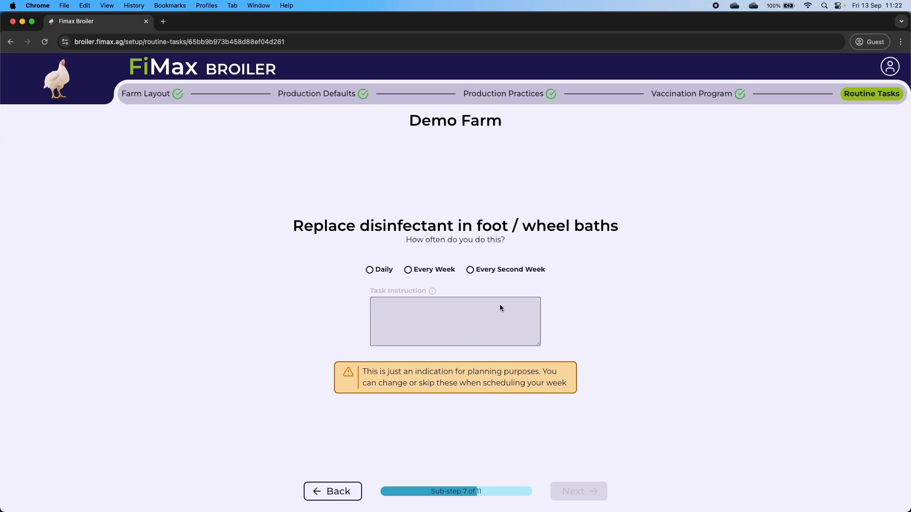
- Schedule disinfectant replacement weekly on Mon, Wed and Fri, plus daily feeder height and litter turning
click(431, 271)
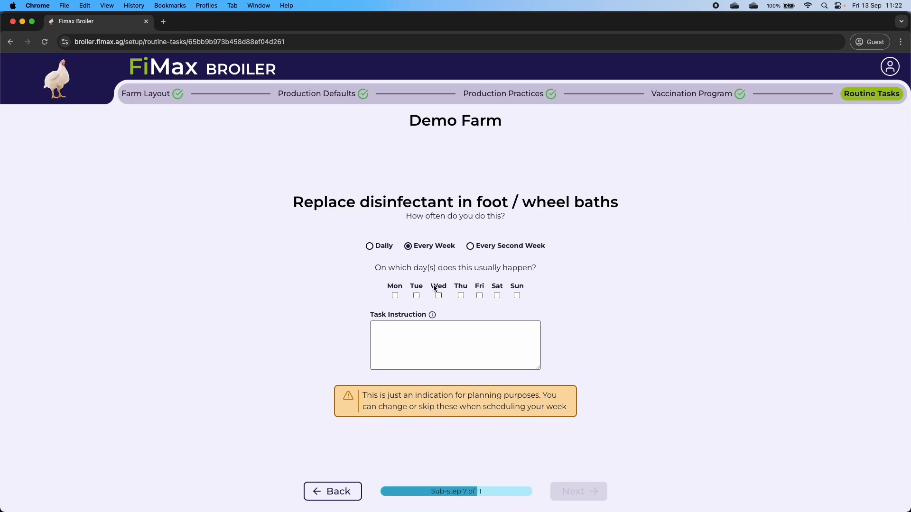
click(437, 295)
click(479, 295)
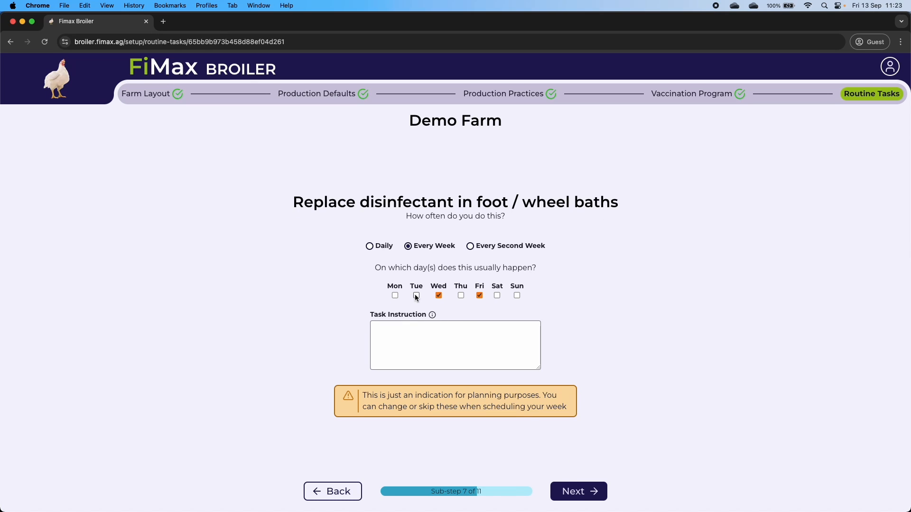
click(396, 296)
click(566, 490)
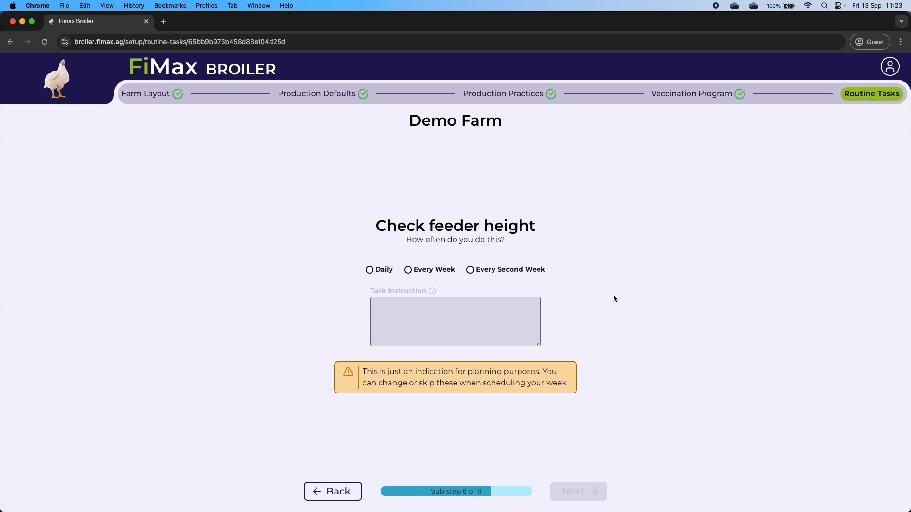
click(383, 269)
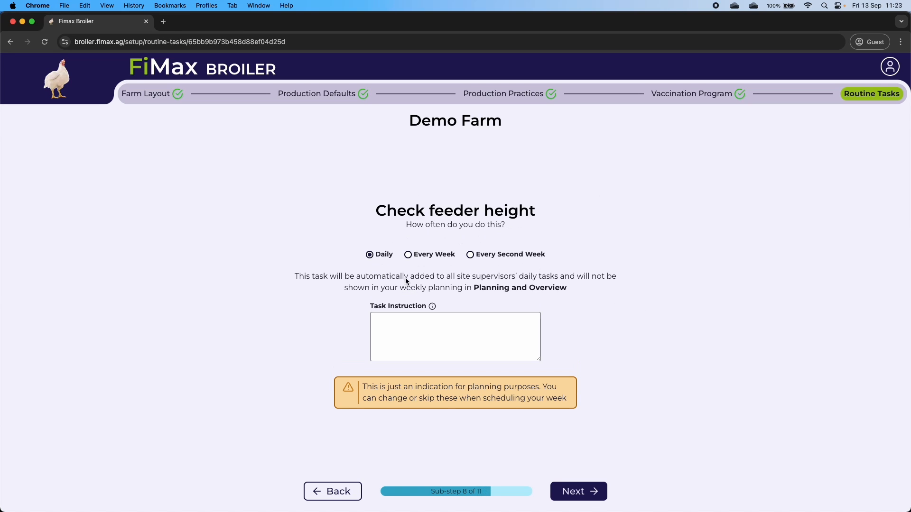
click(586, 497)
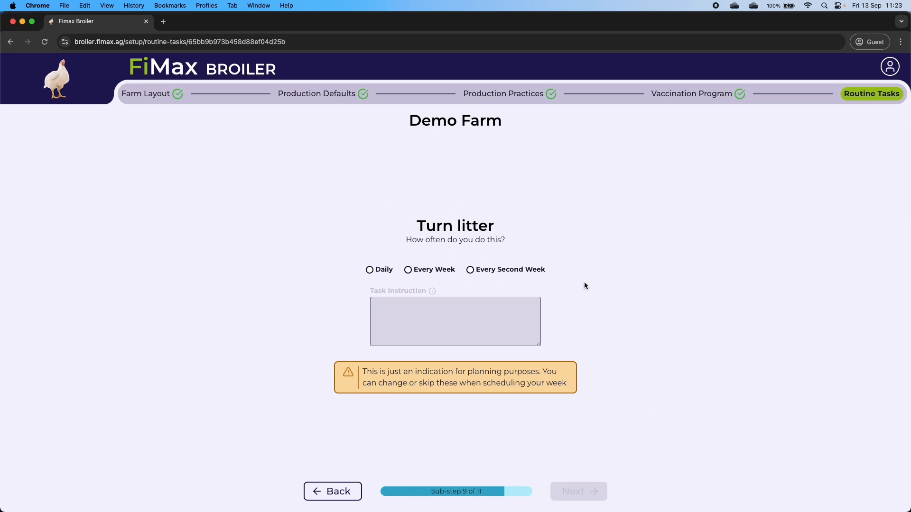
click(386, 272)
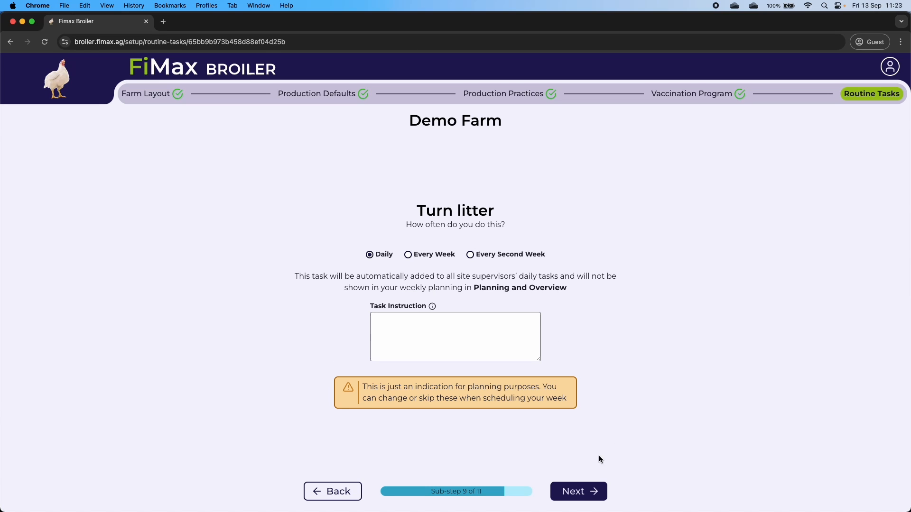
click(573, 491)
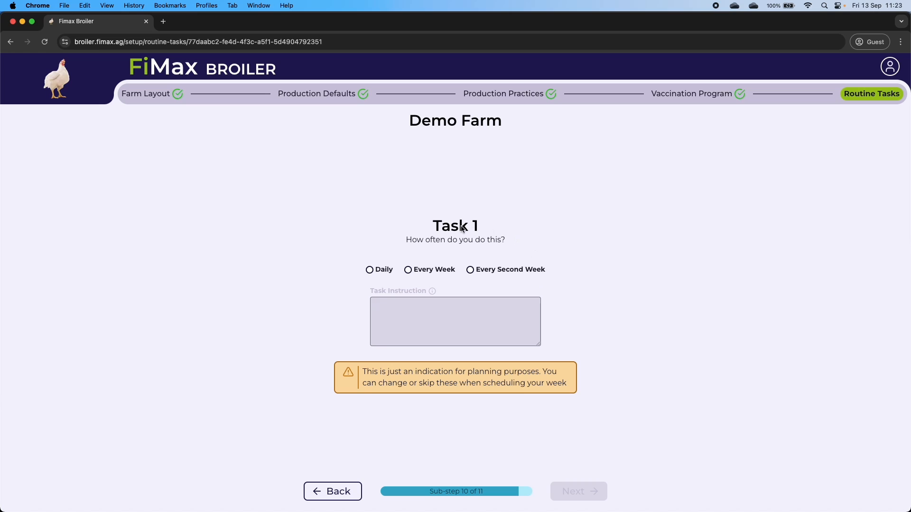
- Schedule Task 1 every second week on Thursday and Monday, Task 2 weekly on Monday, and save
click(503, 269)
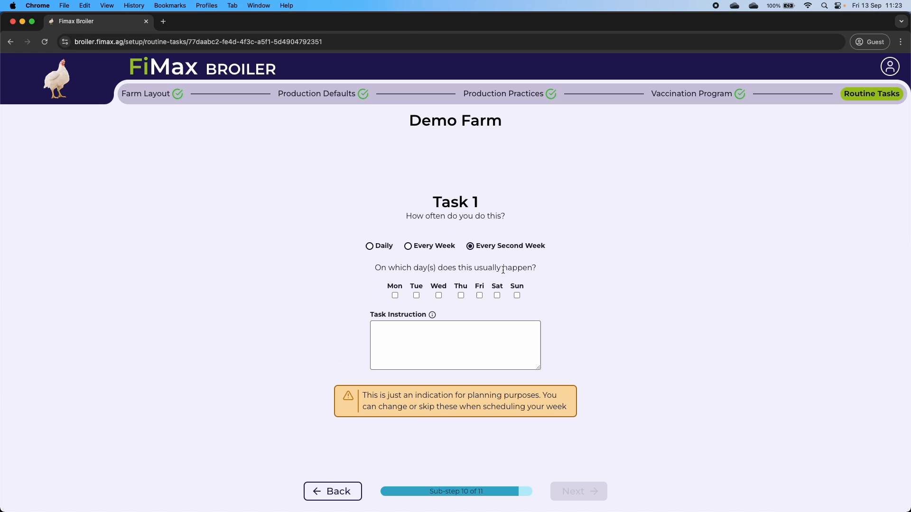
click(461, 295)
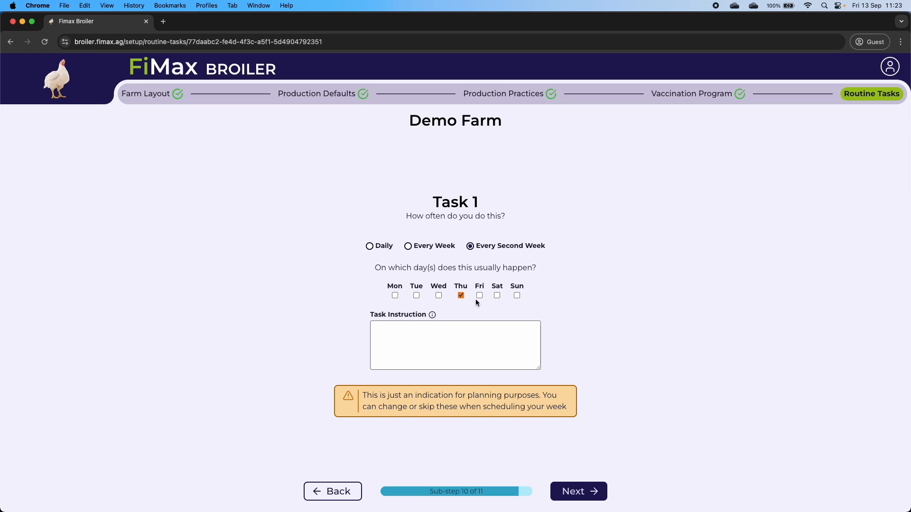
click(396, 295)
click(578, 492)
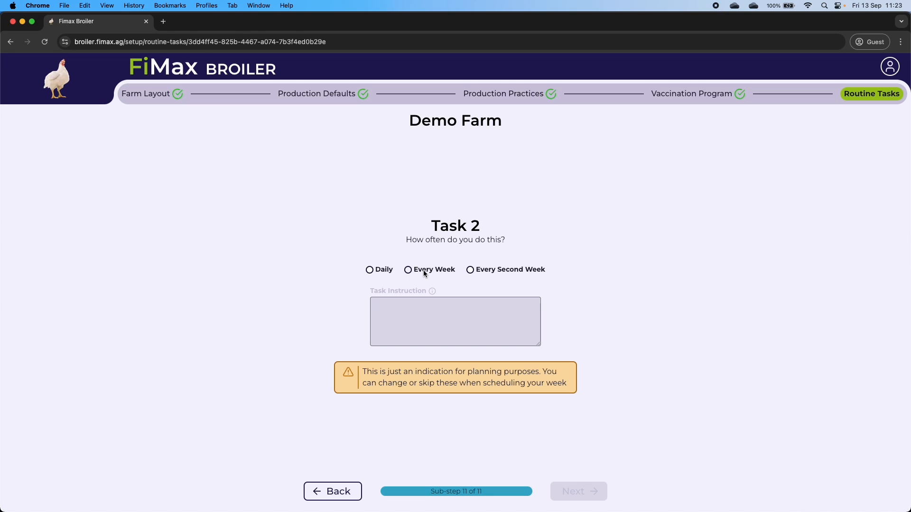
click(408, 270)
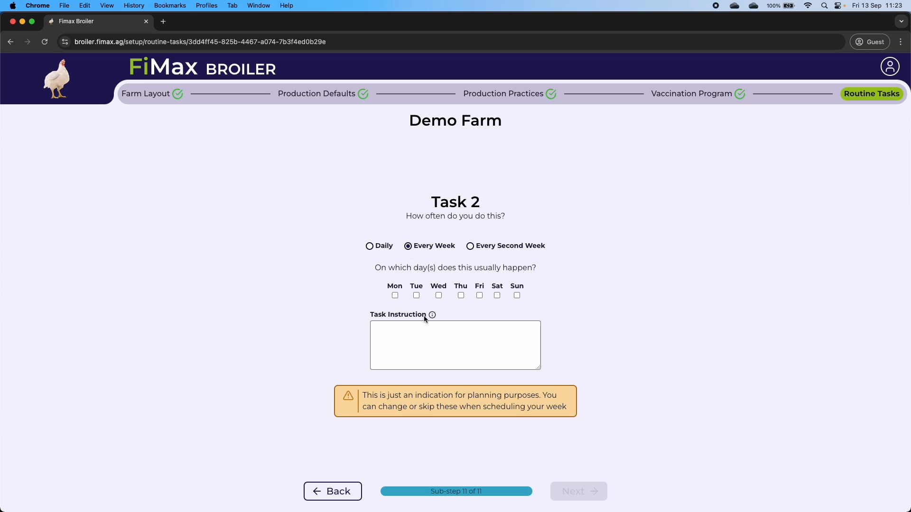
click(395, 295)
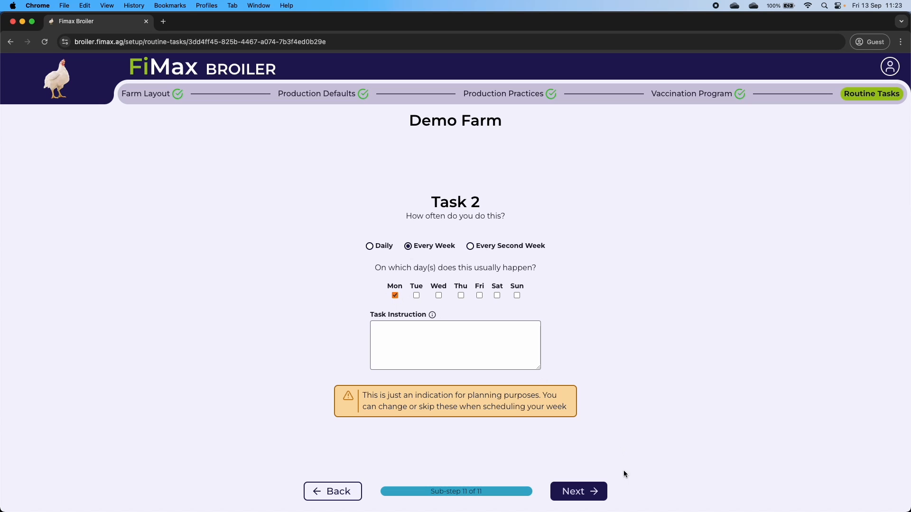
click(587, 496)
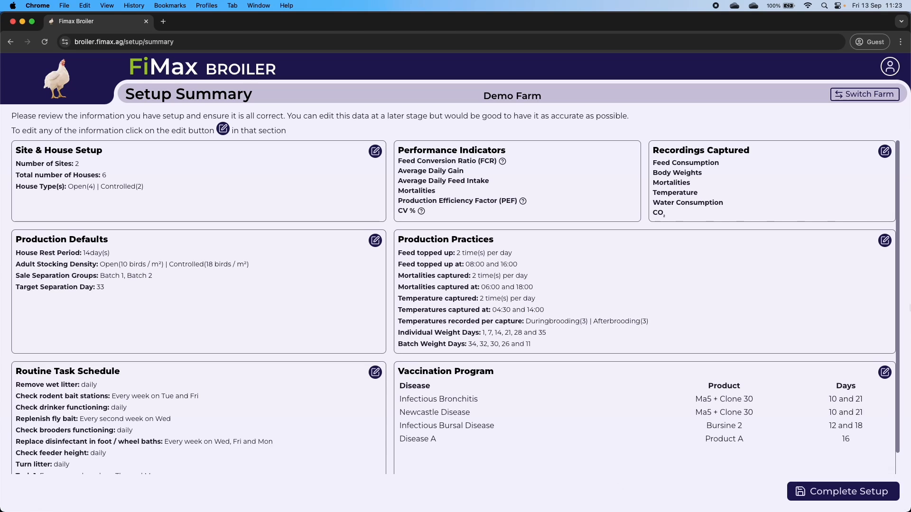
scroll(171, 345, down, 2)
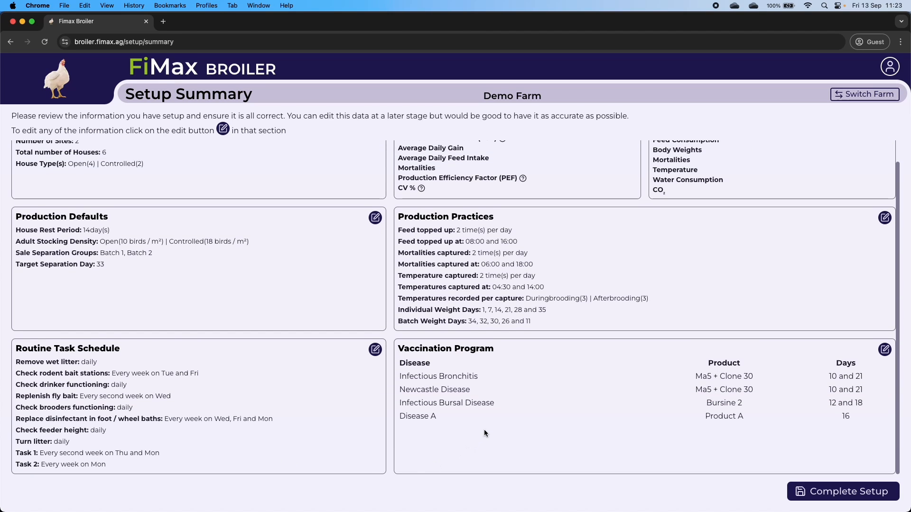
scroll(497, 423, up, 2)
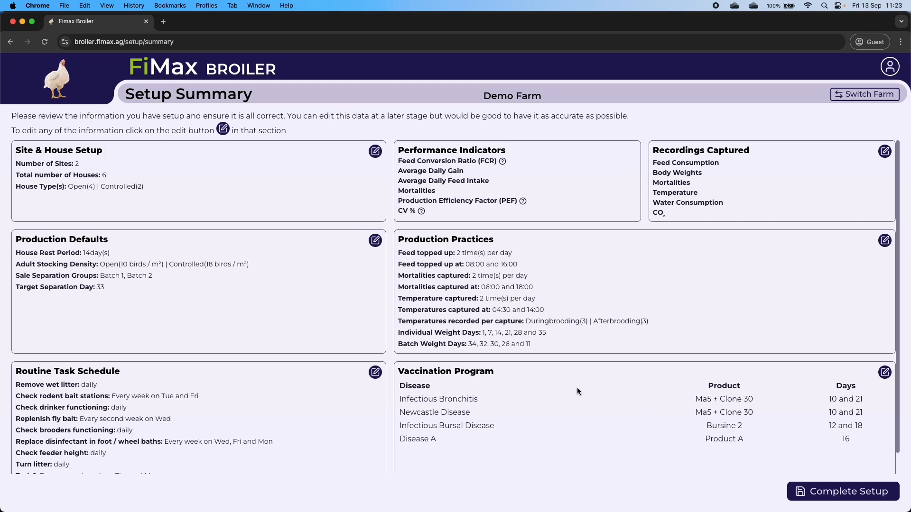
scroll(482, 382, down, 1)
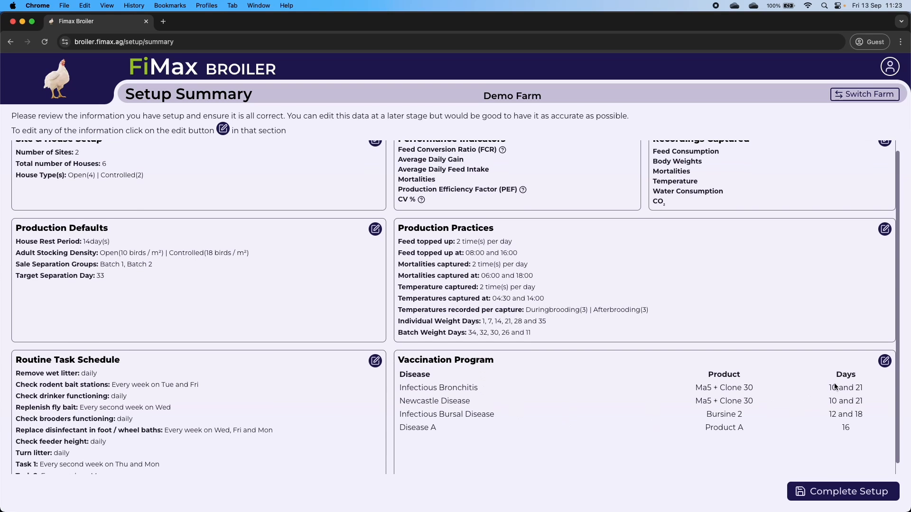
click(846, 431)
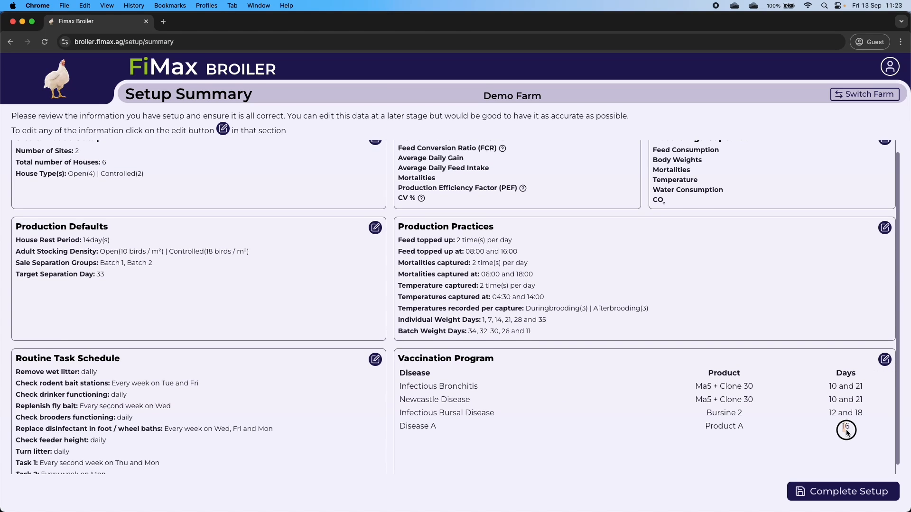
- Reopen the vaccination program and keep the existing diseases, vaccines and days up to Product A
click(885, 361)
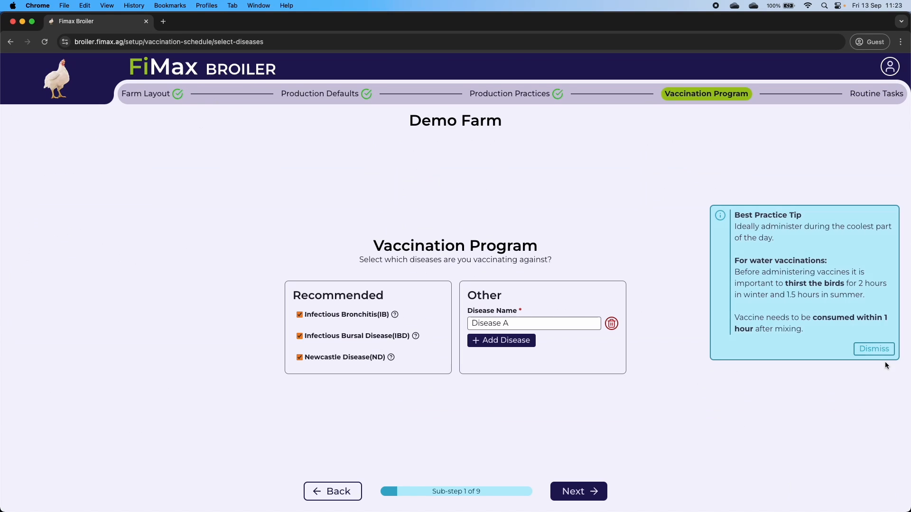
click(586, 493)
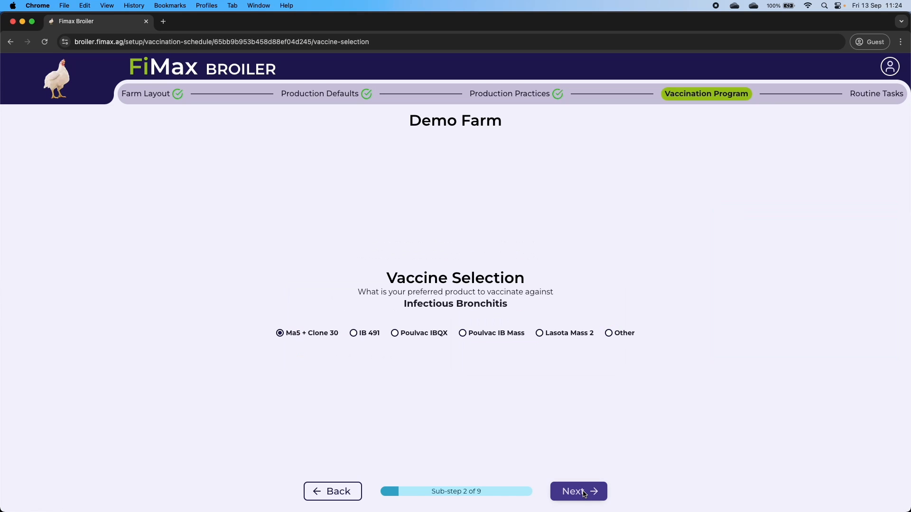
click(586, 495)
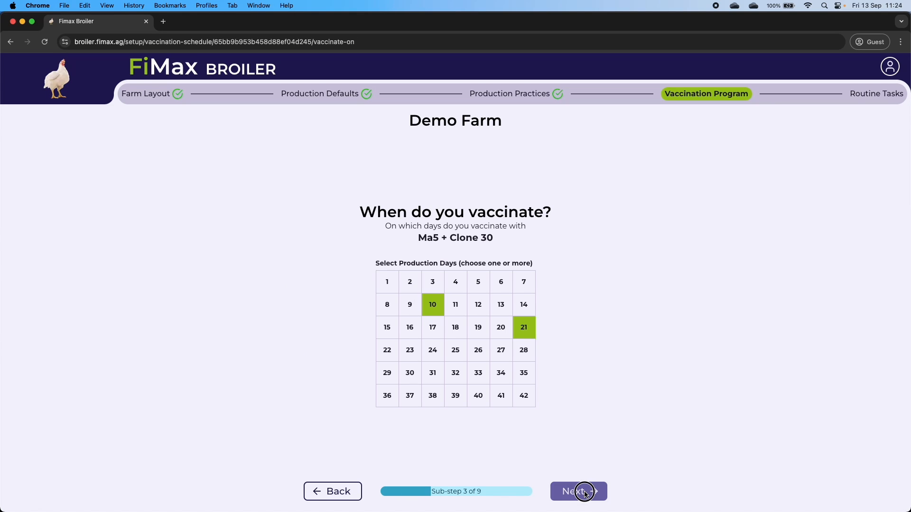
click(586, 494)
click(586, 496)
click(586, 495)
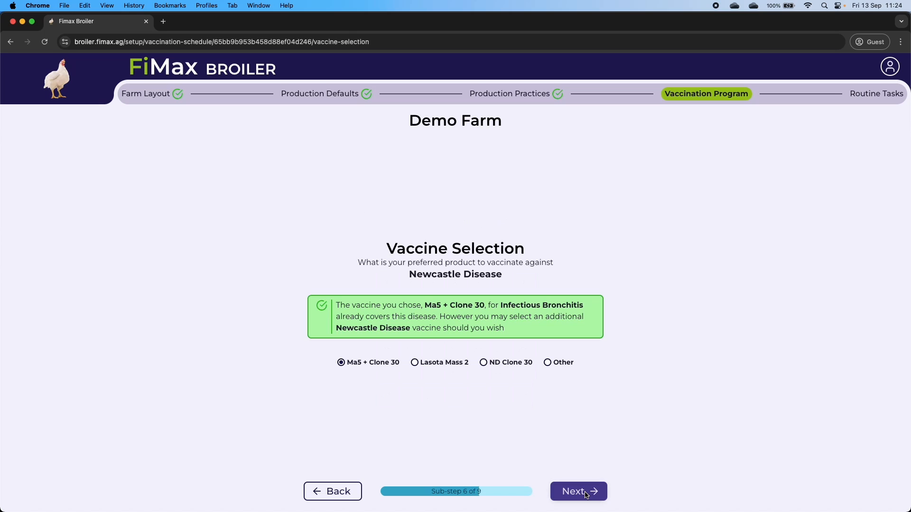
click(587, 496)
click(586, 495)
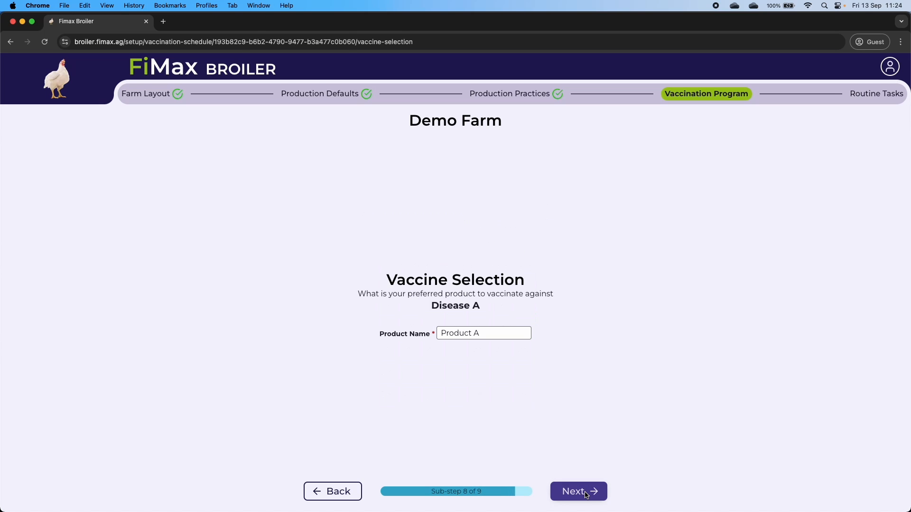
click(586, 495)
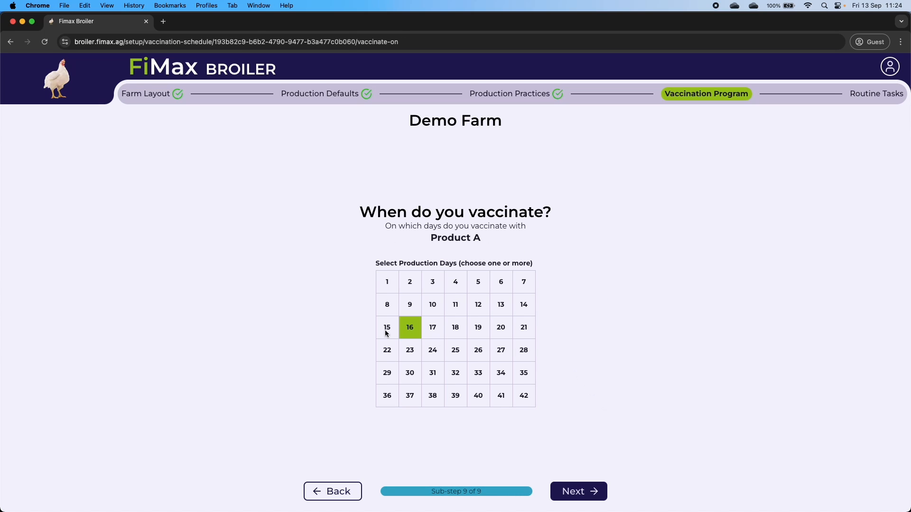
- Move Product A from day 16 to day 20 and save the program
click(411, 332)
click(501, 328)
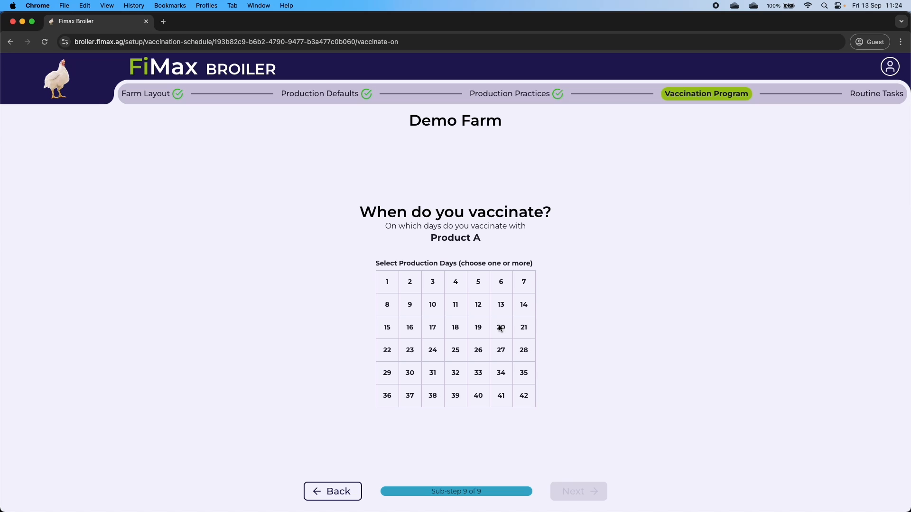
click(583, 491)
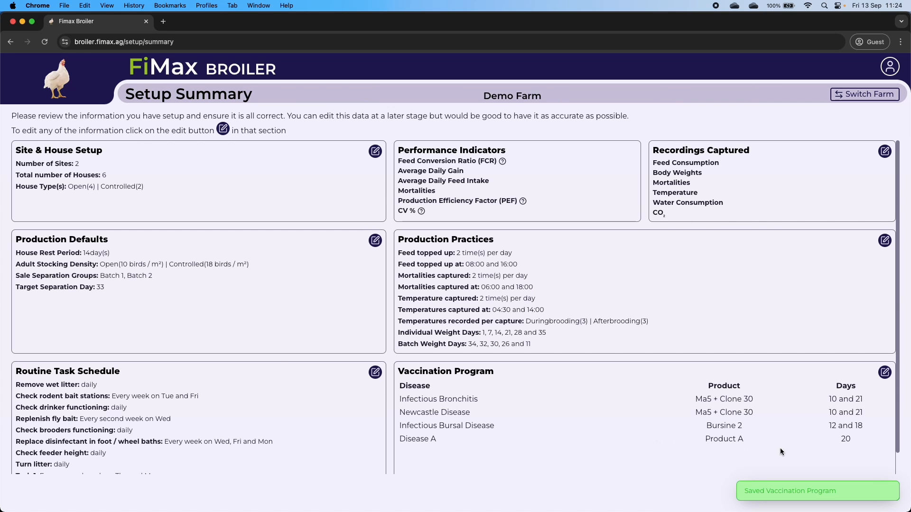
- Complete the Demo Farm setup and continue to the My Flocks dashboard
double_click(848, 439)
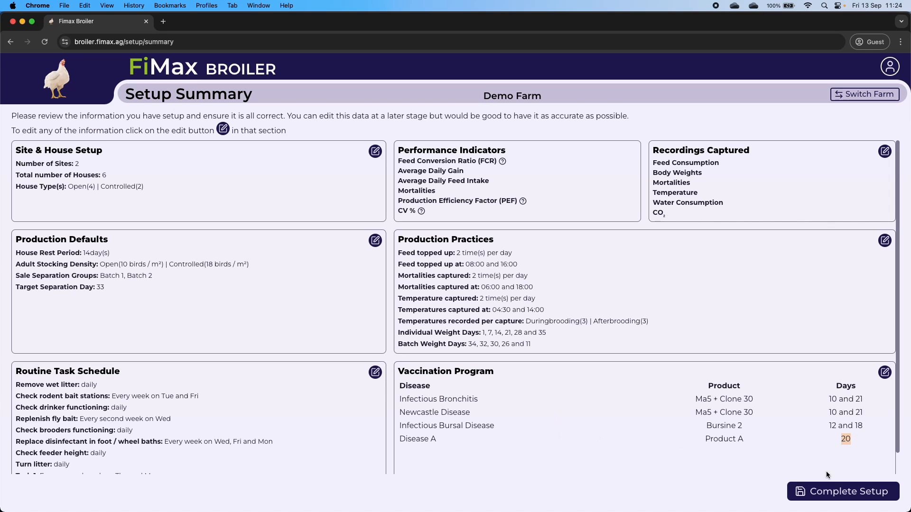
click(822, 494)
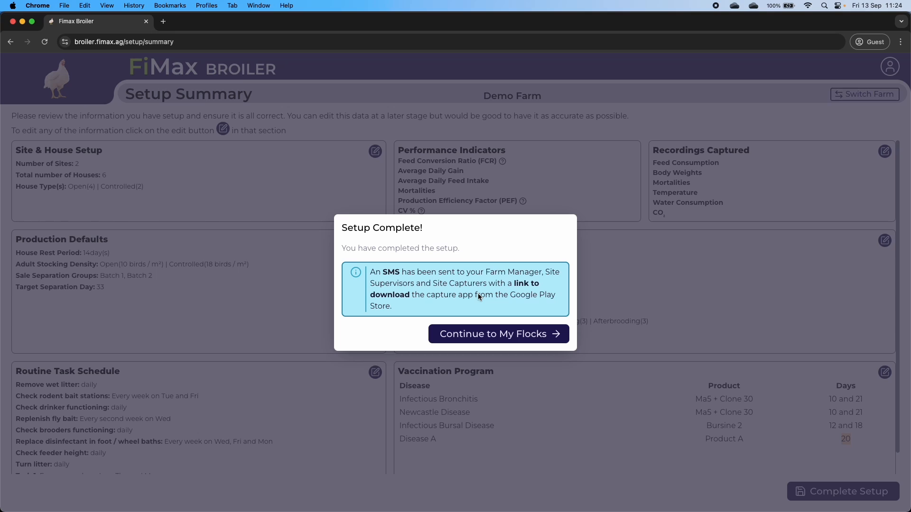
click(480, 337)
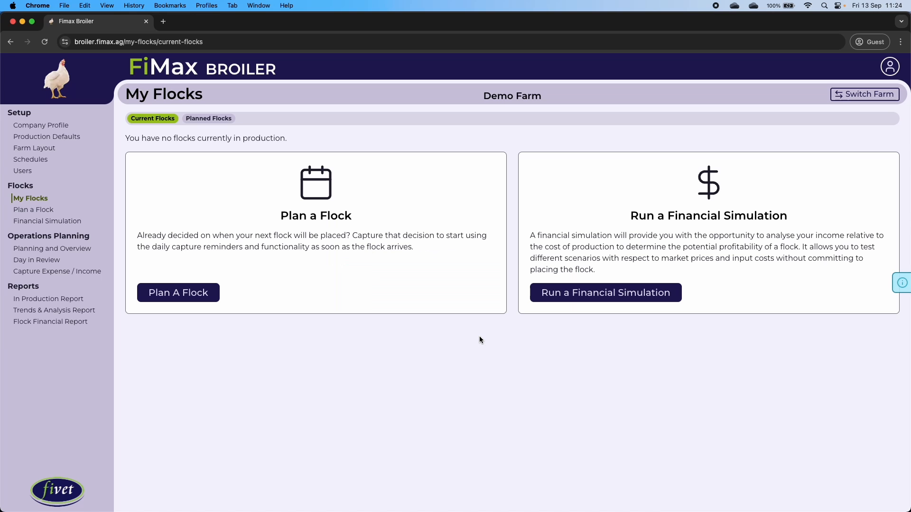